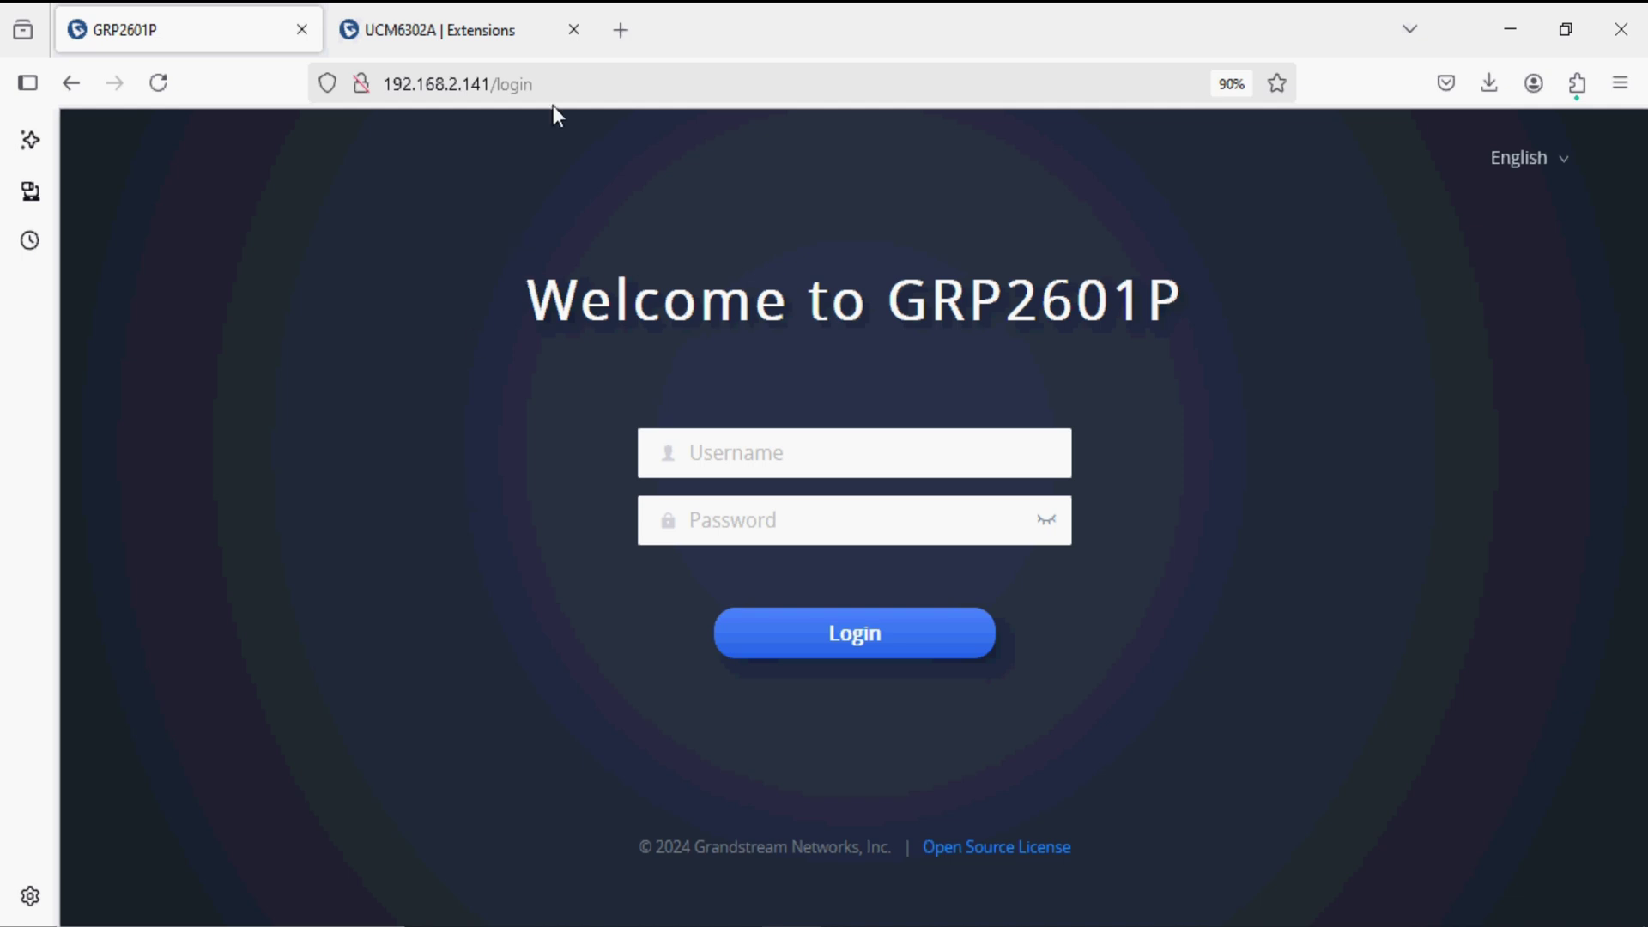
- Close the UCM6302A Extensions tab, leaving only the GRP2601P login page open
{"action": "middle_click", "coordinate": [507, 33]}
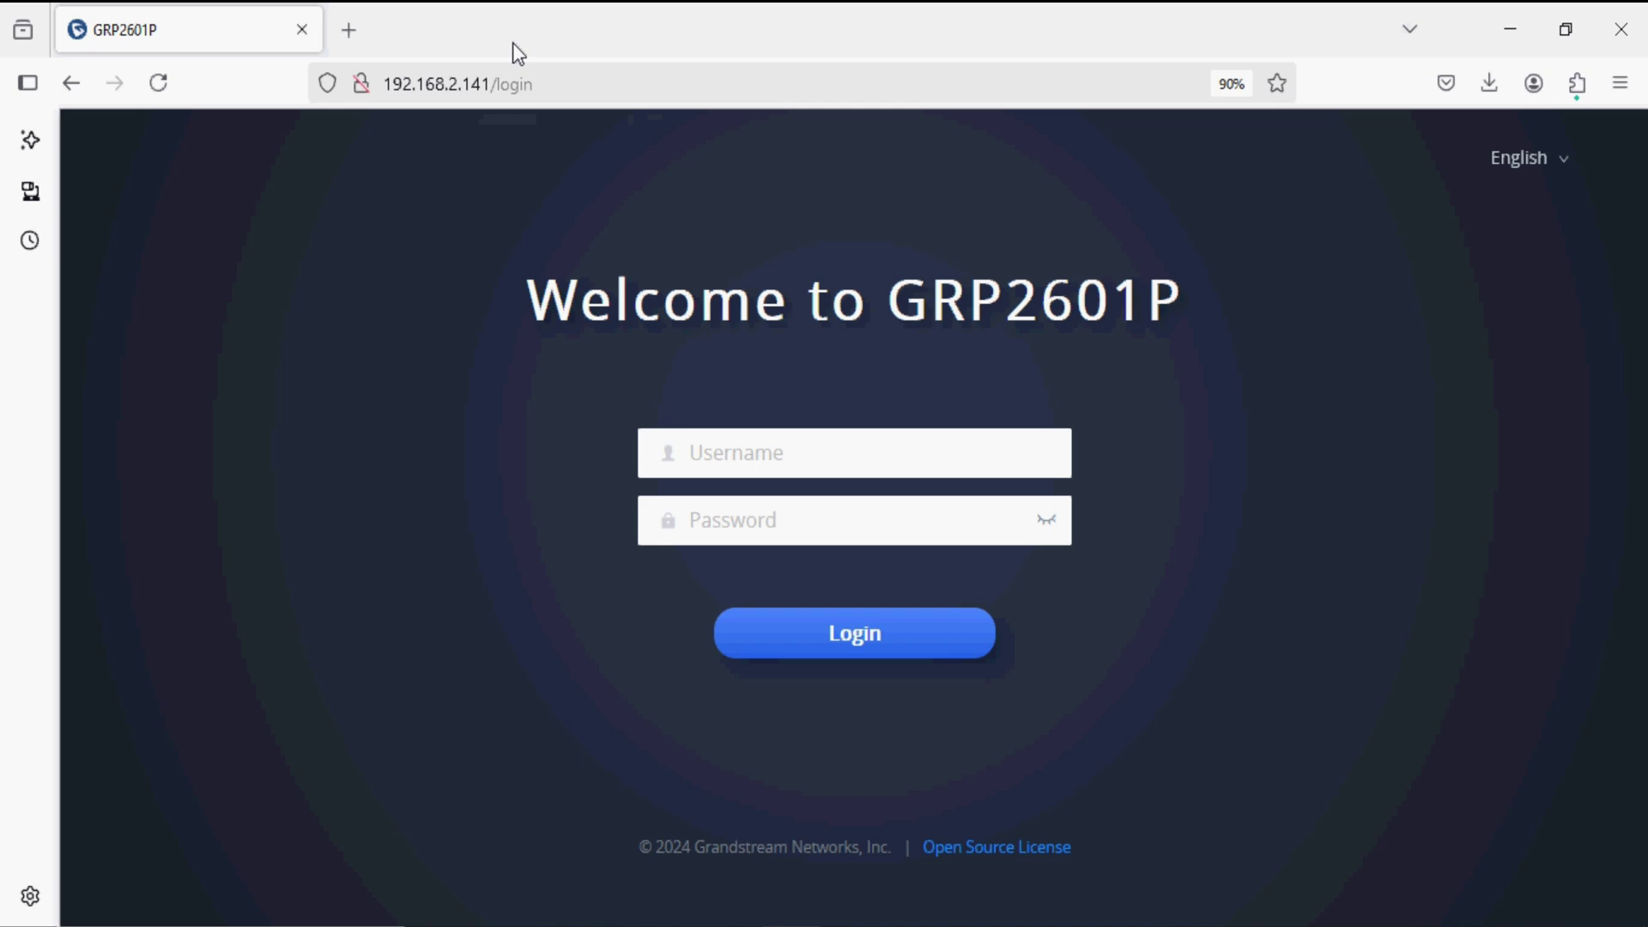
{"action": "left_click", "coordinate": [542, 89]}
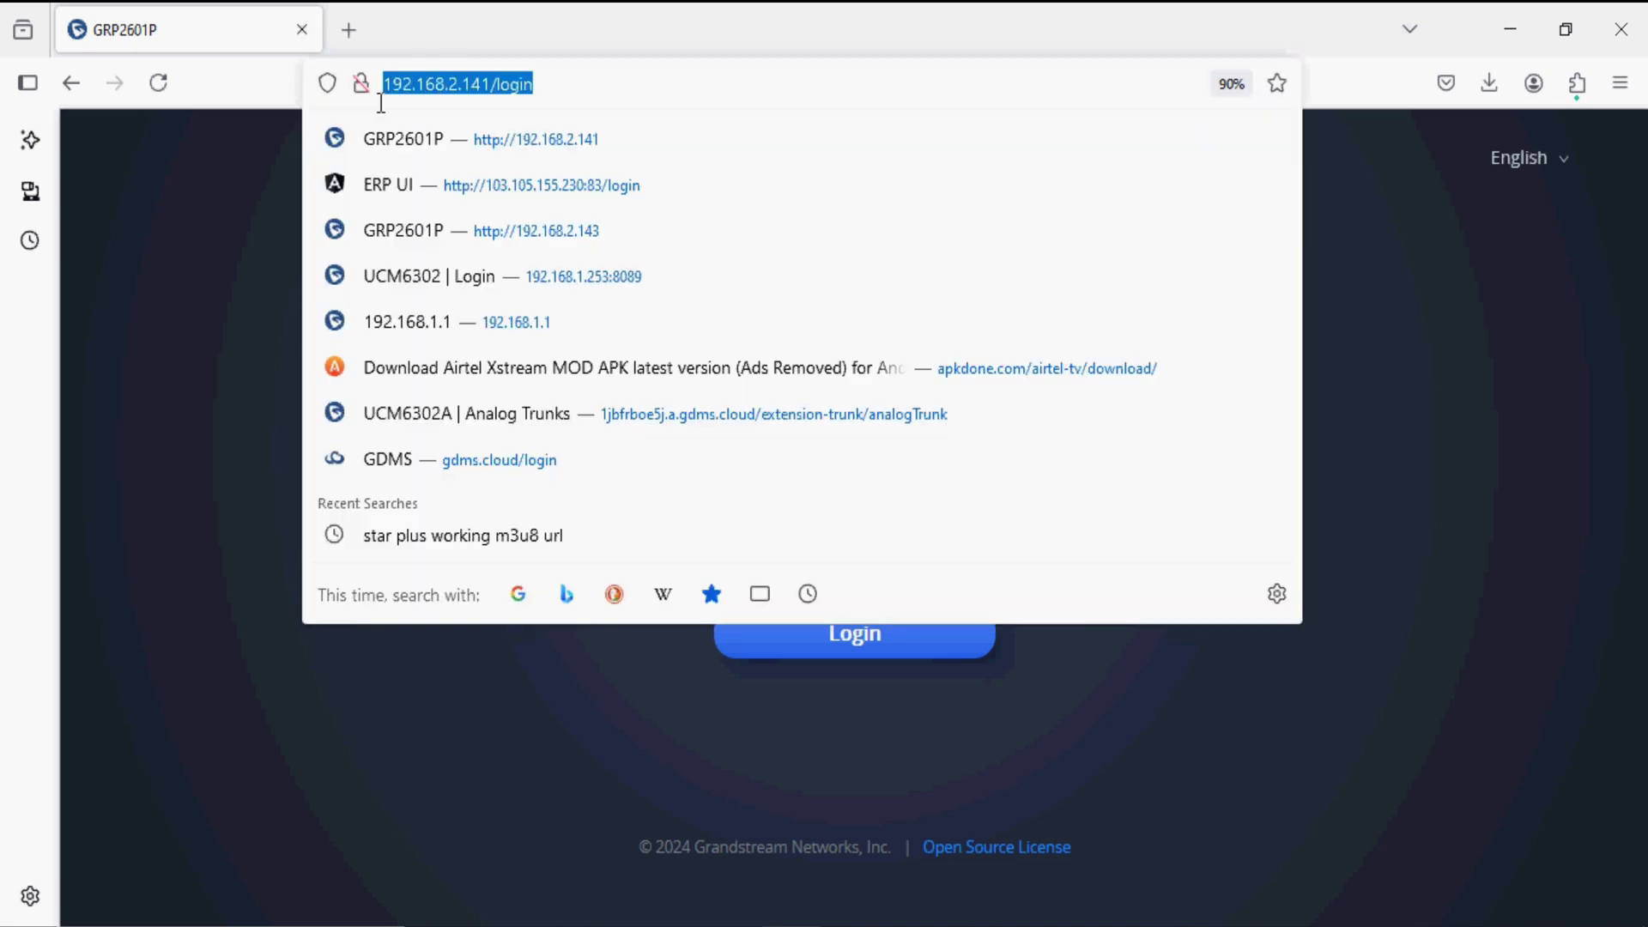
{"action": "key", "text": "ctrl+t"}
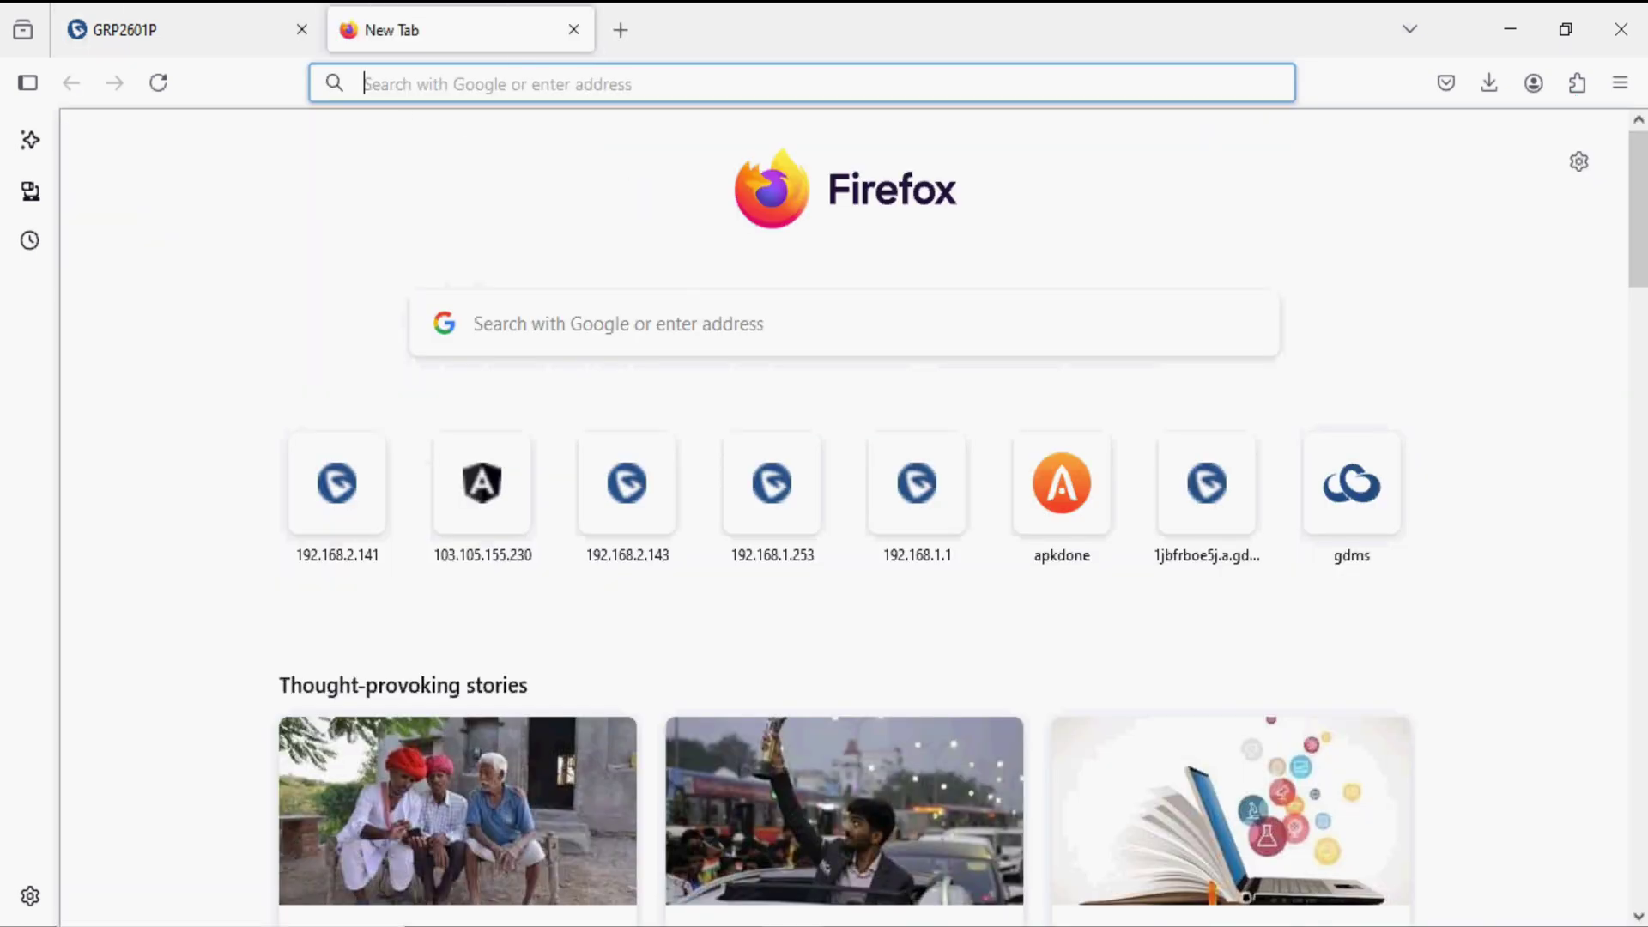
{"action": "type", "text": "http://192.168.2.141/login"}
{"action": "key", "text": "BackSpace"}
{"action": "key", "text": "BackSpace"}
{"action": "key", "text": "BackSpace"}
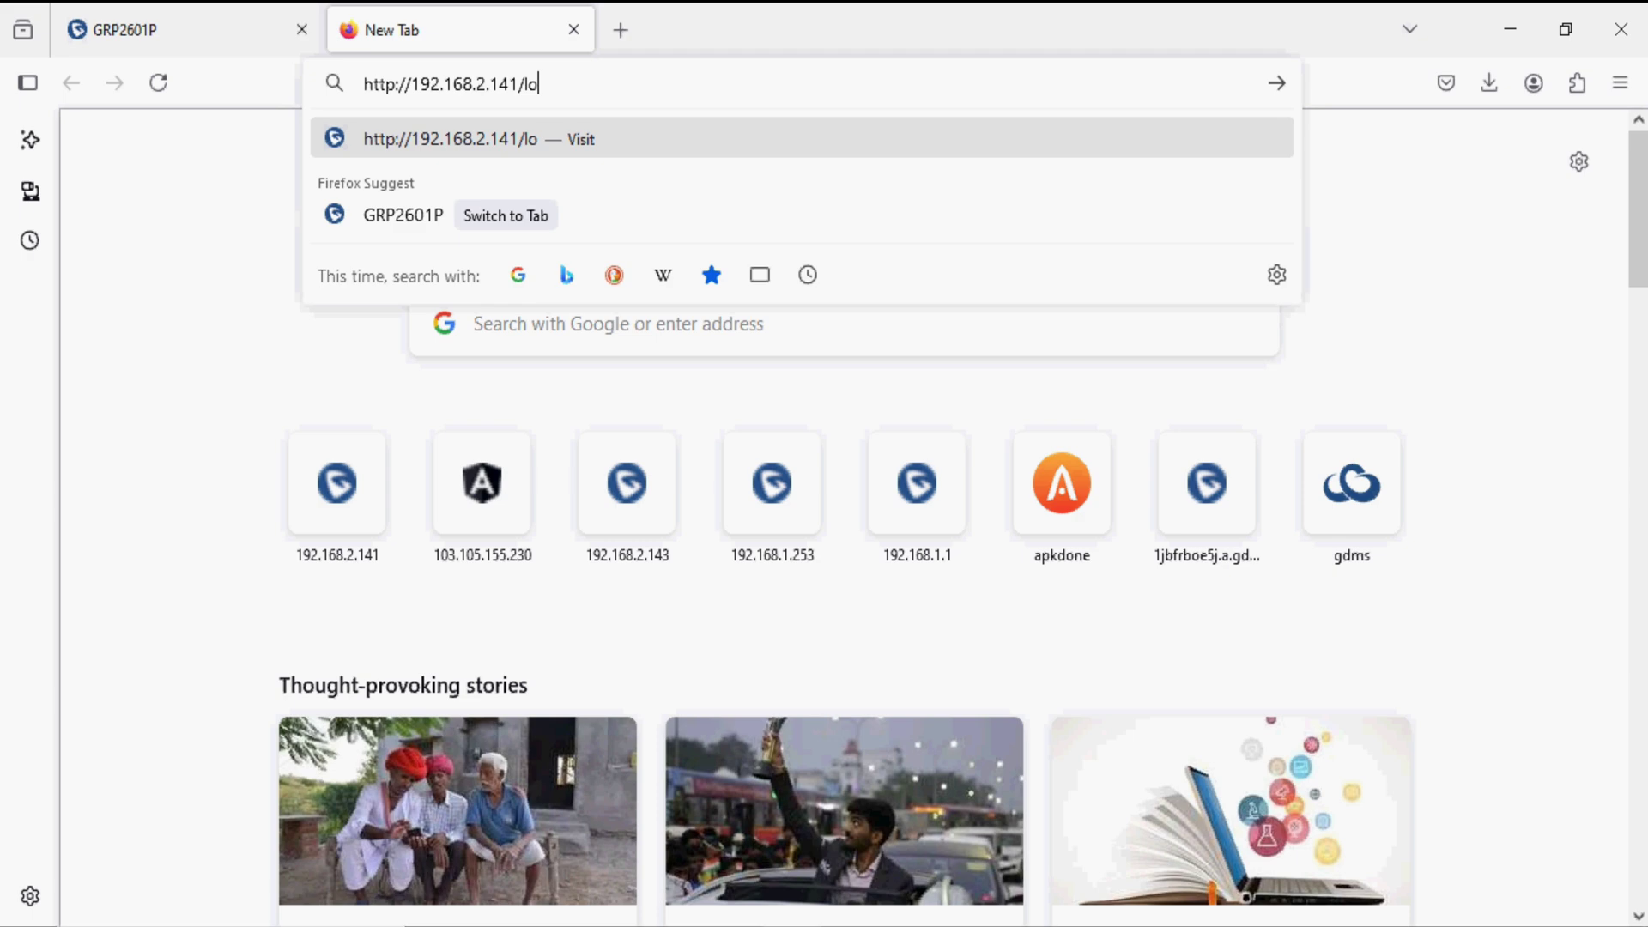
{"action": "key", "text": "BackSpace"}
{"action": "key", "text": "BackSpace"}
{"action": "type", "text": "lcd"}
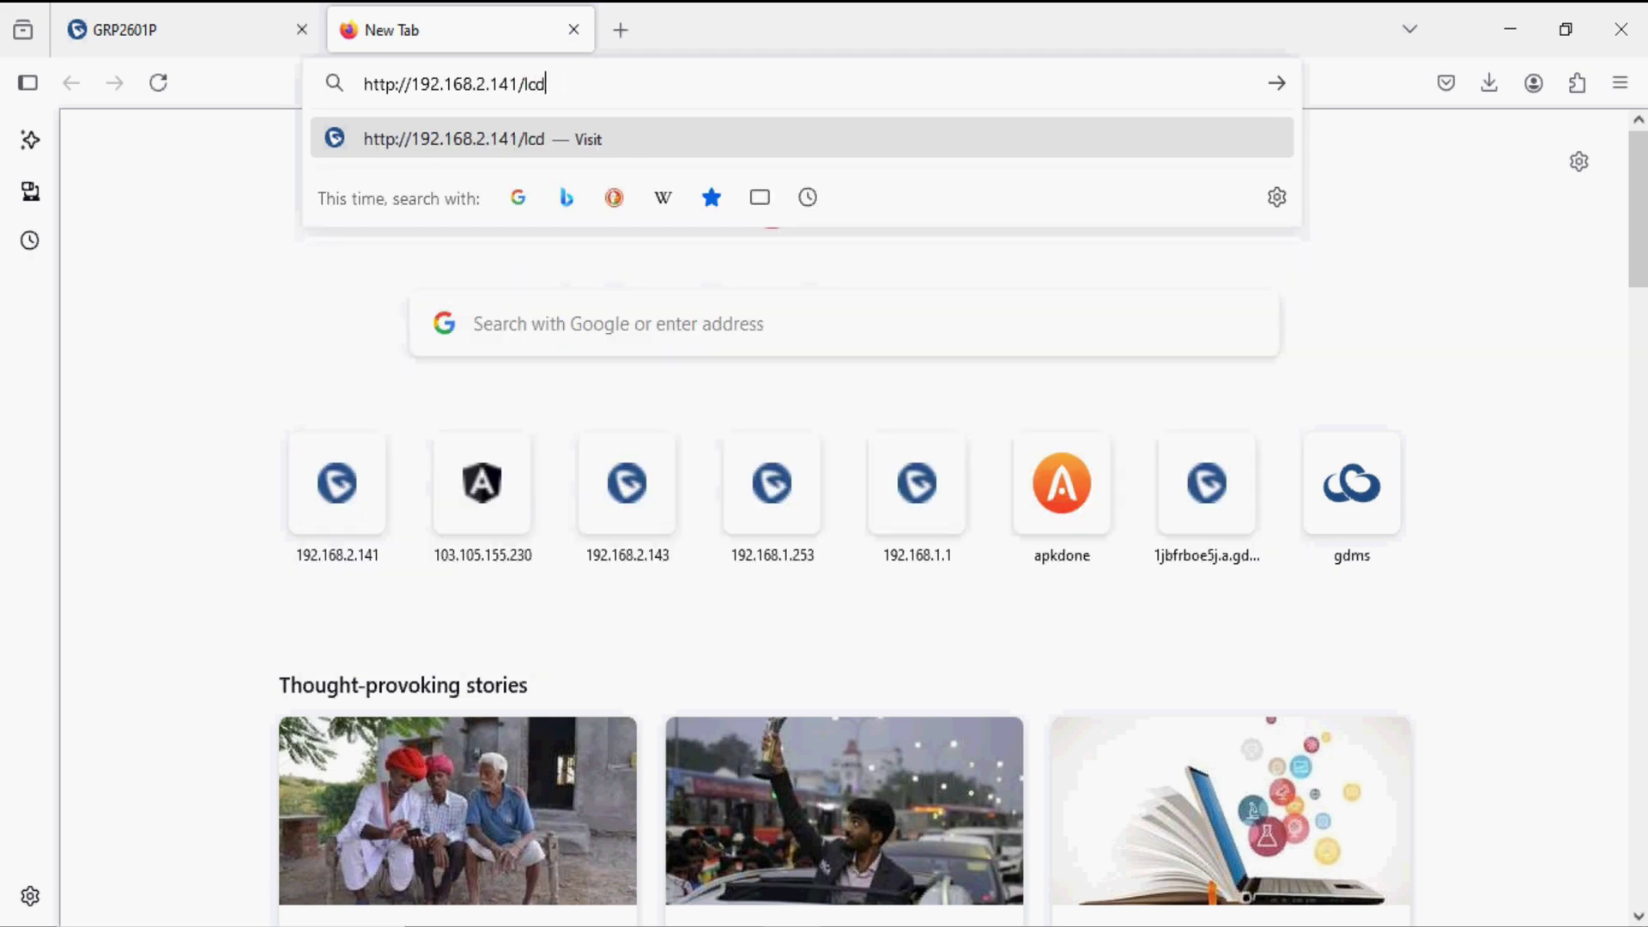
{"action": "type", "text": "ht"}
{"action": "key", "text": "BackSpace"}
{"action": "key", "text": "BackSpace"}
{"action": "type", "text": "."}
{"action": "type", "text": "html"}
{"action": "key", "text": "Return"}
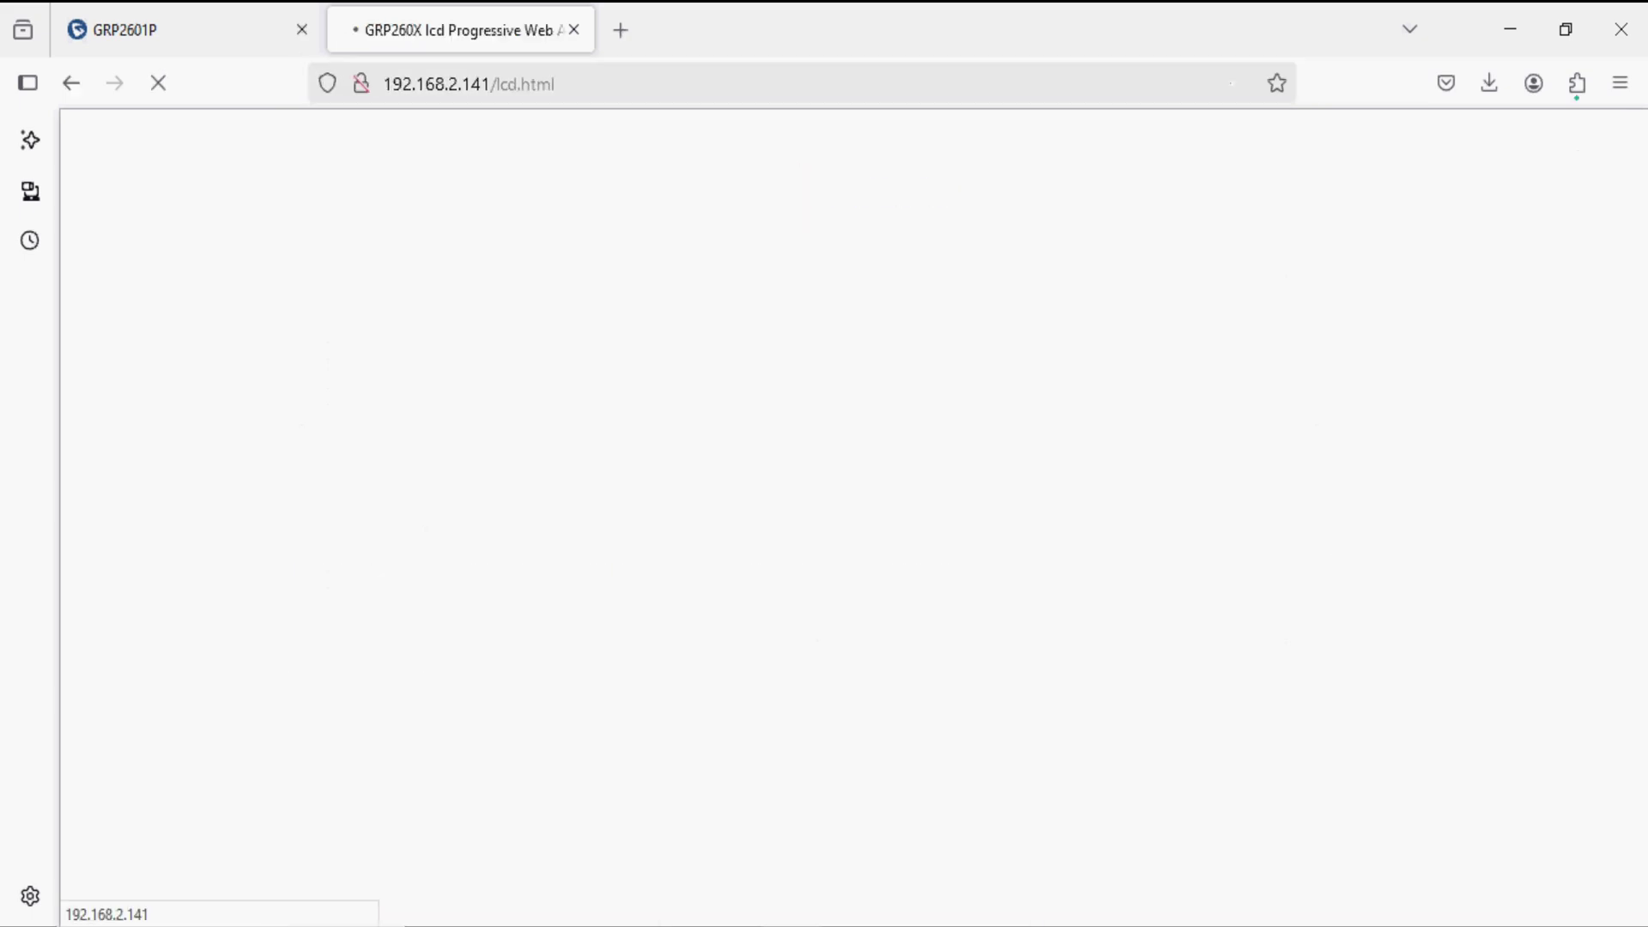
{"action": "left_click", "coordinate": [828, 459]}
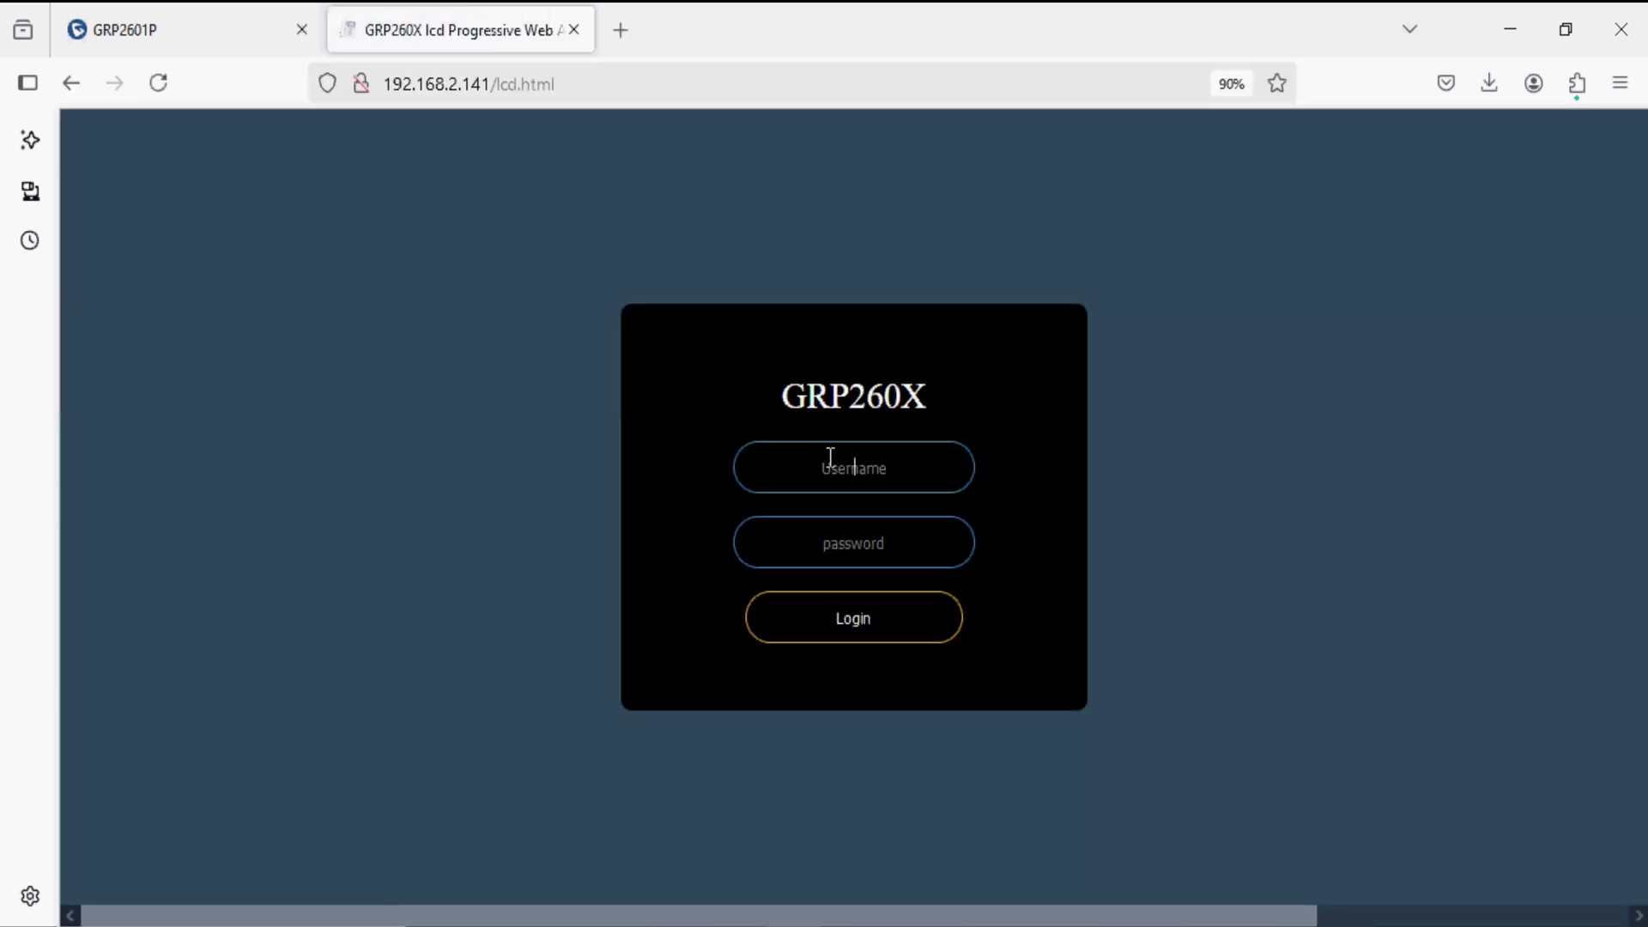
{"action": "key", "text": "Tab"}
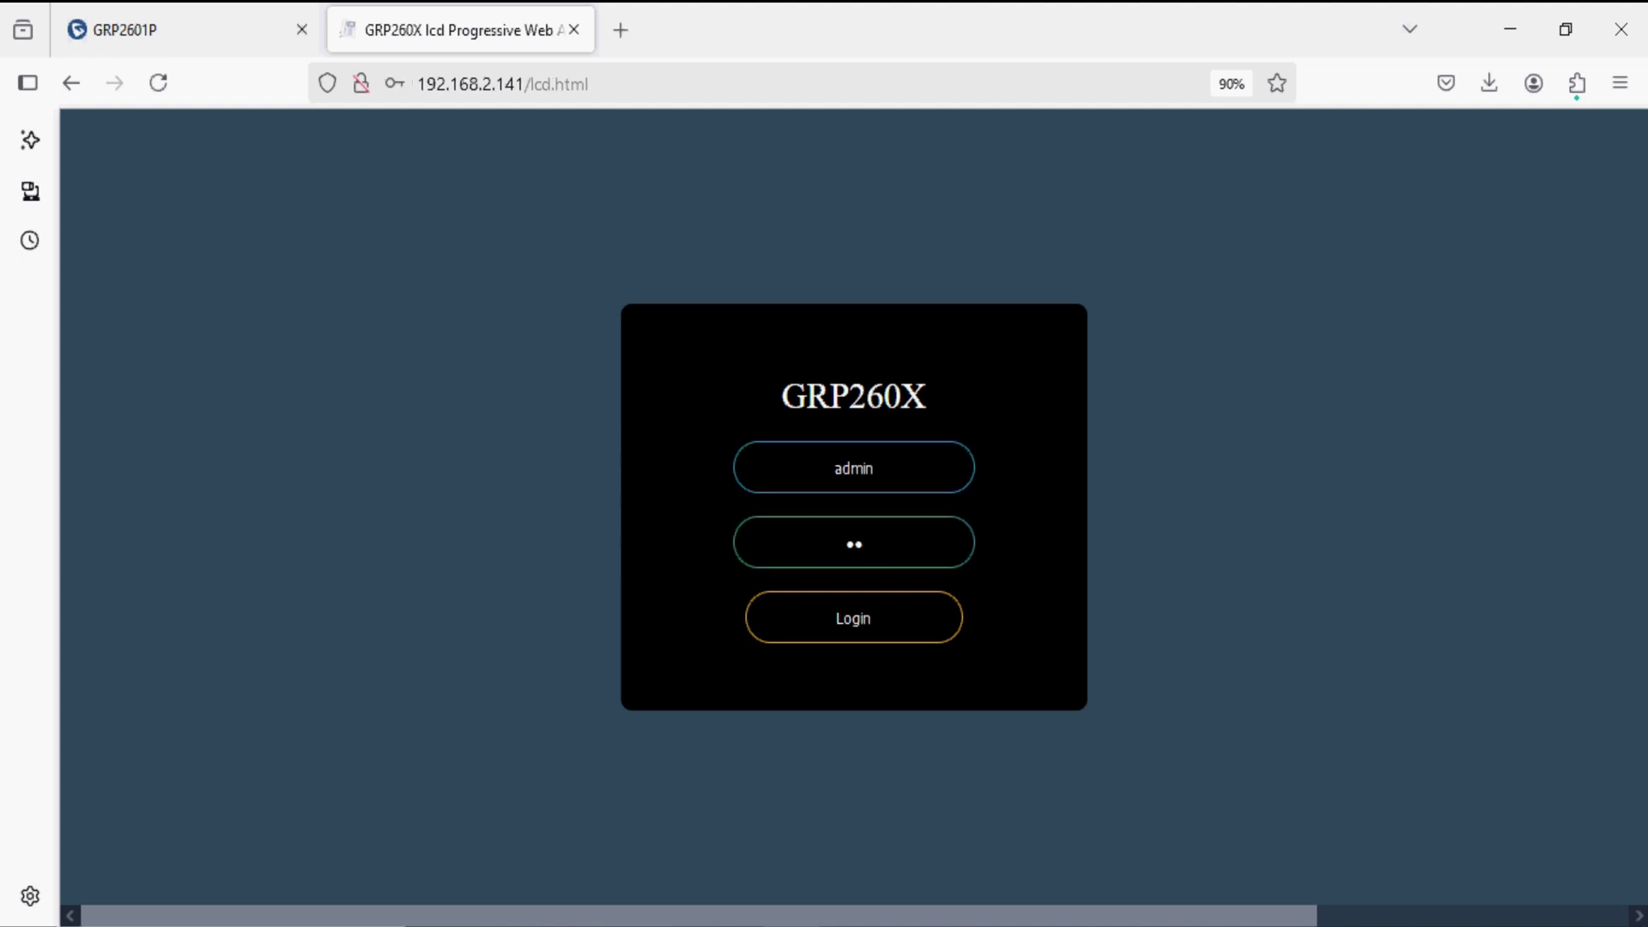
{"action": "key", "text": "Return"}
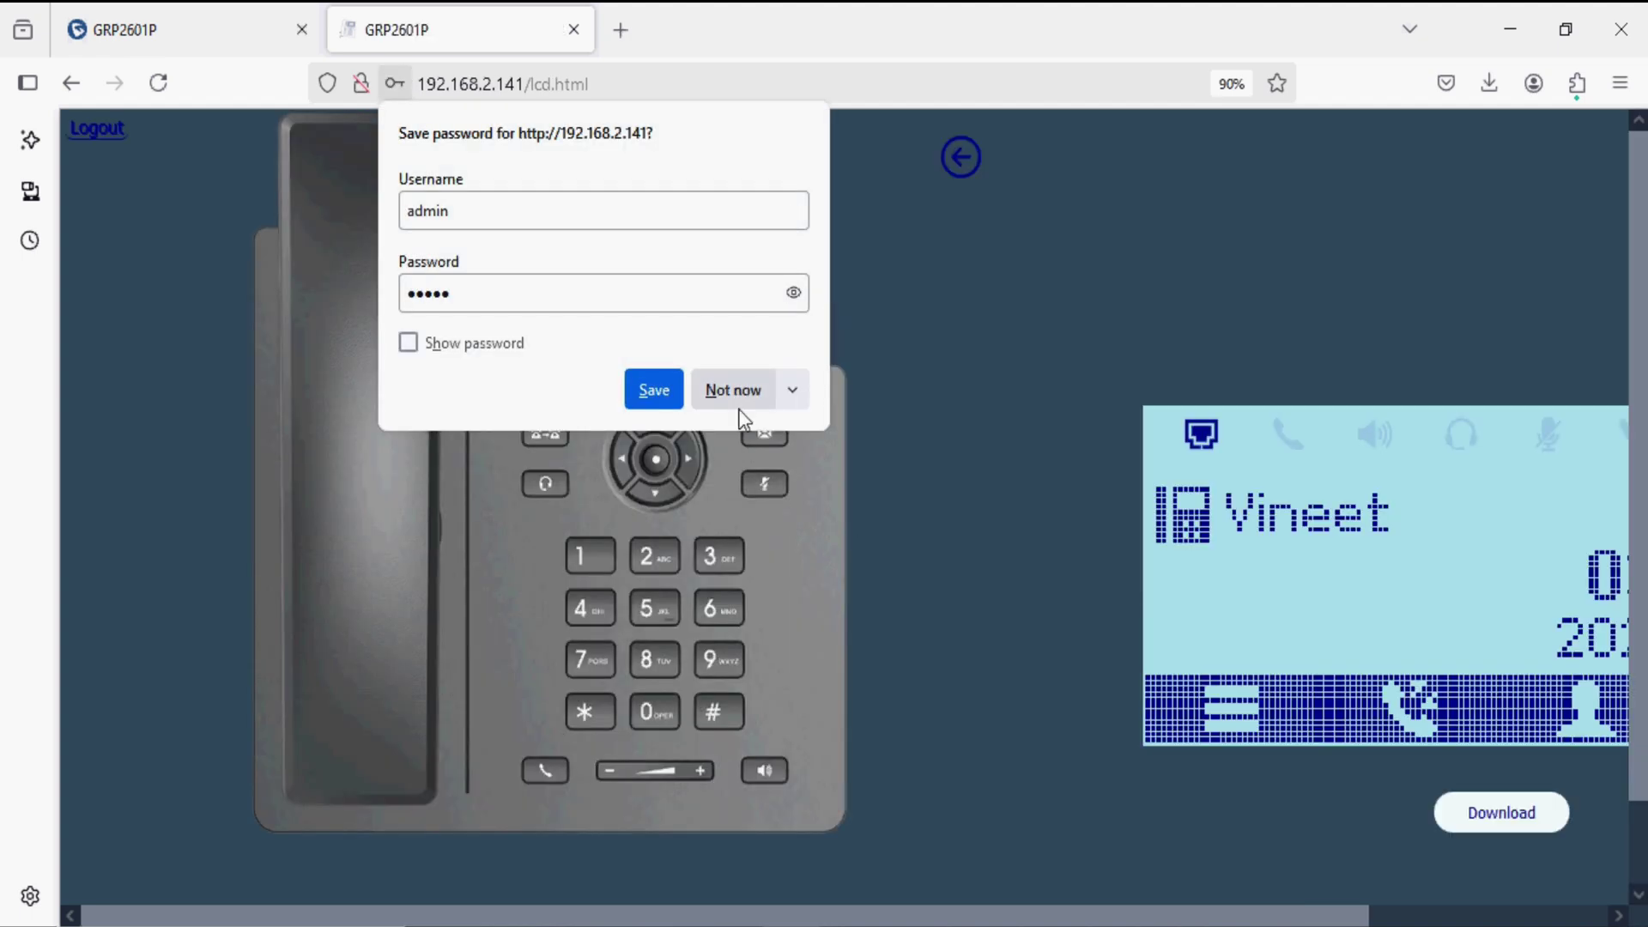
{"action": "left_click", "coordinate": [739, 405]}
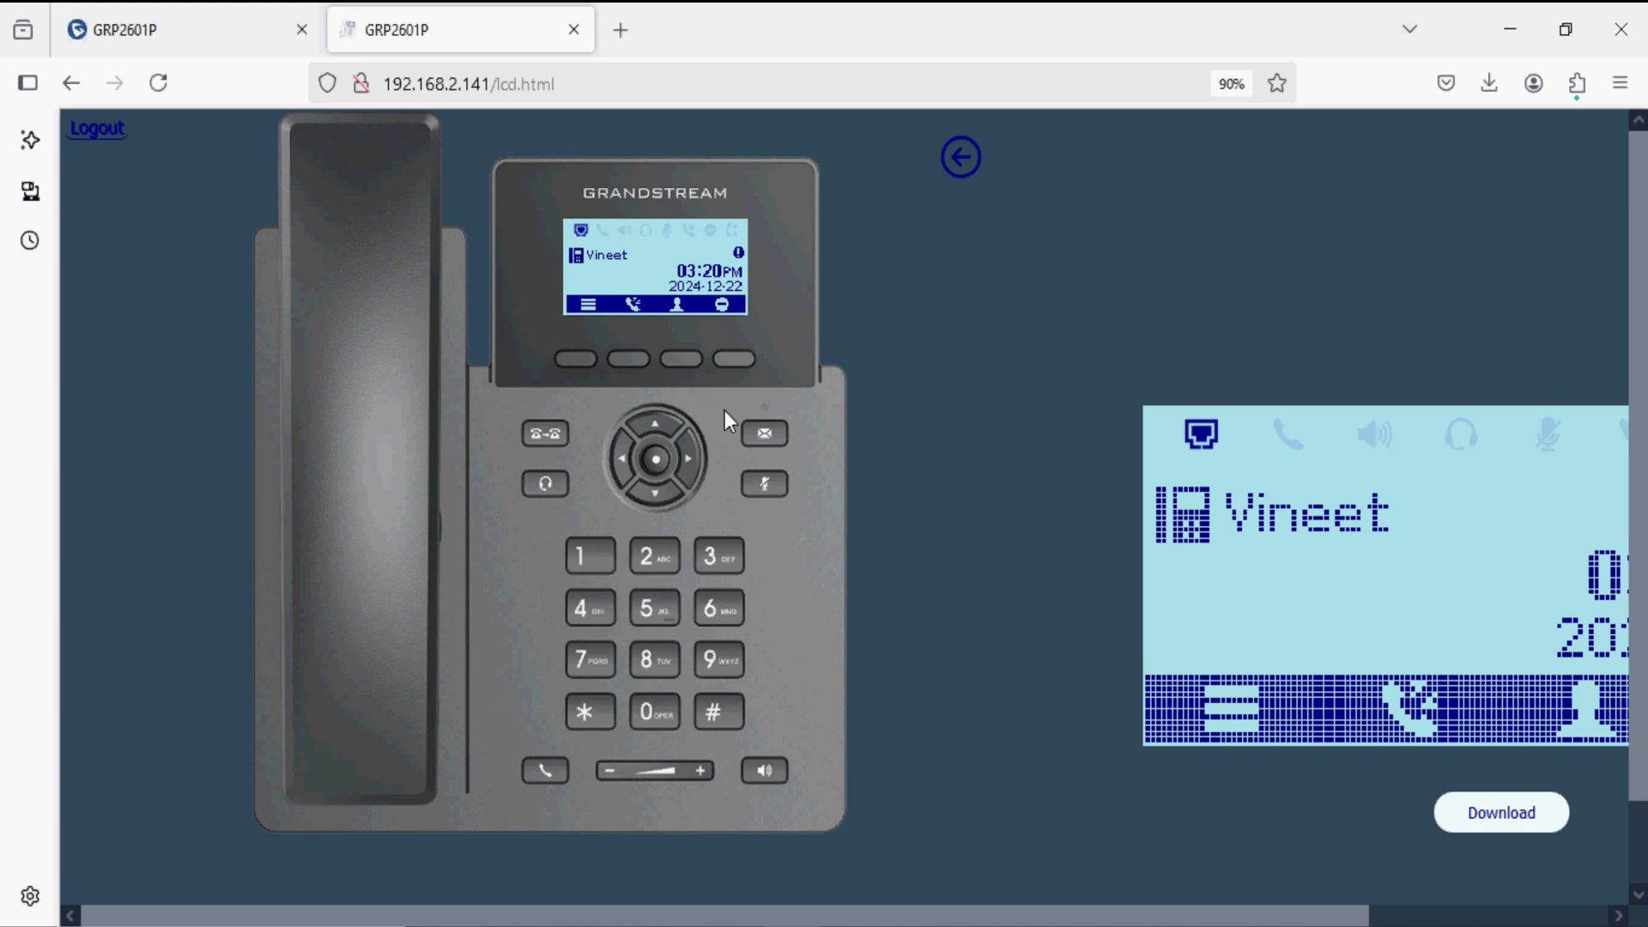
- Toggle the virtual phone's idle mute key and DND soft key on and off
{"action": "left_click", "coordinate": [768, 496]}
{"action": "left_click", "coordinate": [766, 486]}
{"action": "left_click", "coordinate": [734, 365]}
{"action": "left_click", "coordinate": [734, 364]}
{"action": "left_click", "coordinate": [242, 44]}
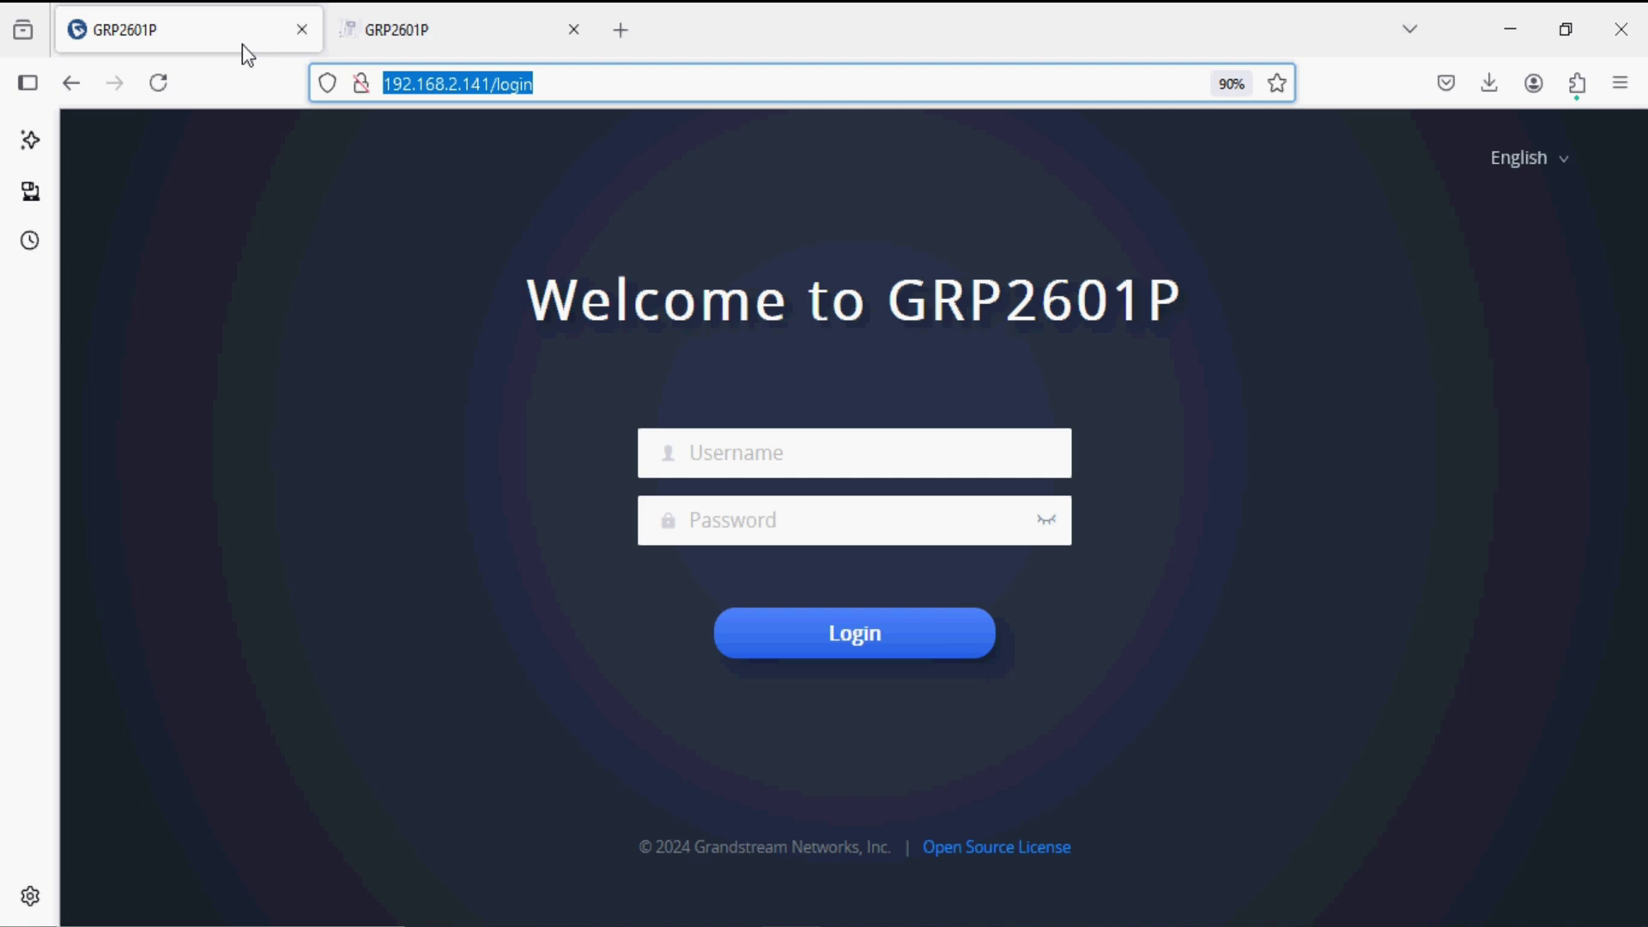
{"action": "left_click", "coordinate": [731, 452]}
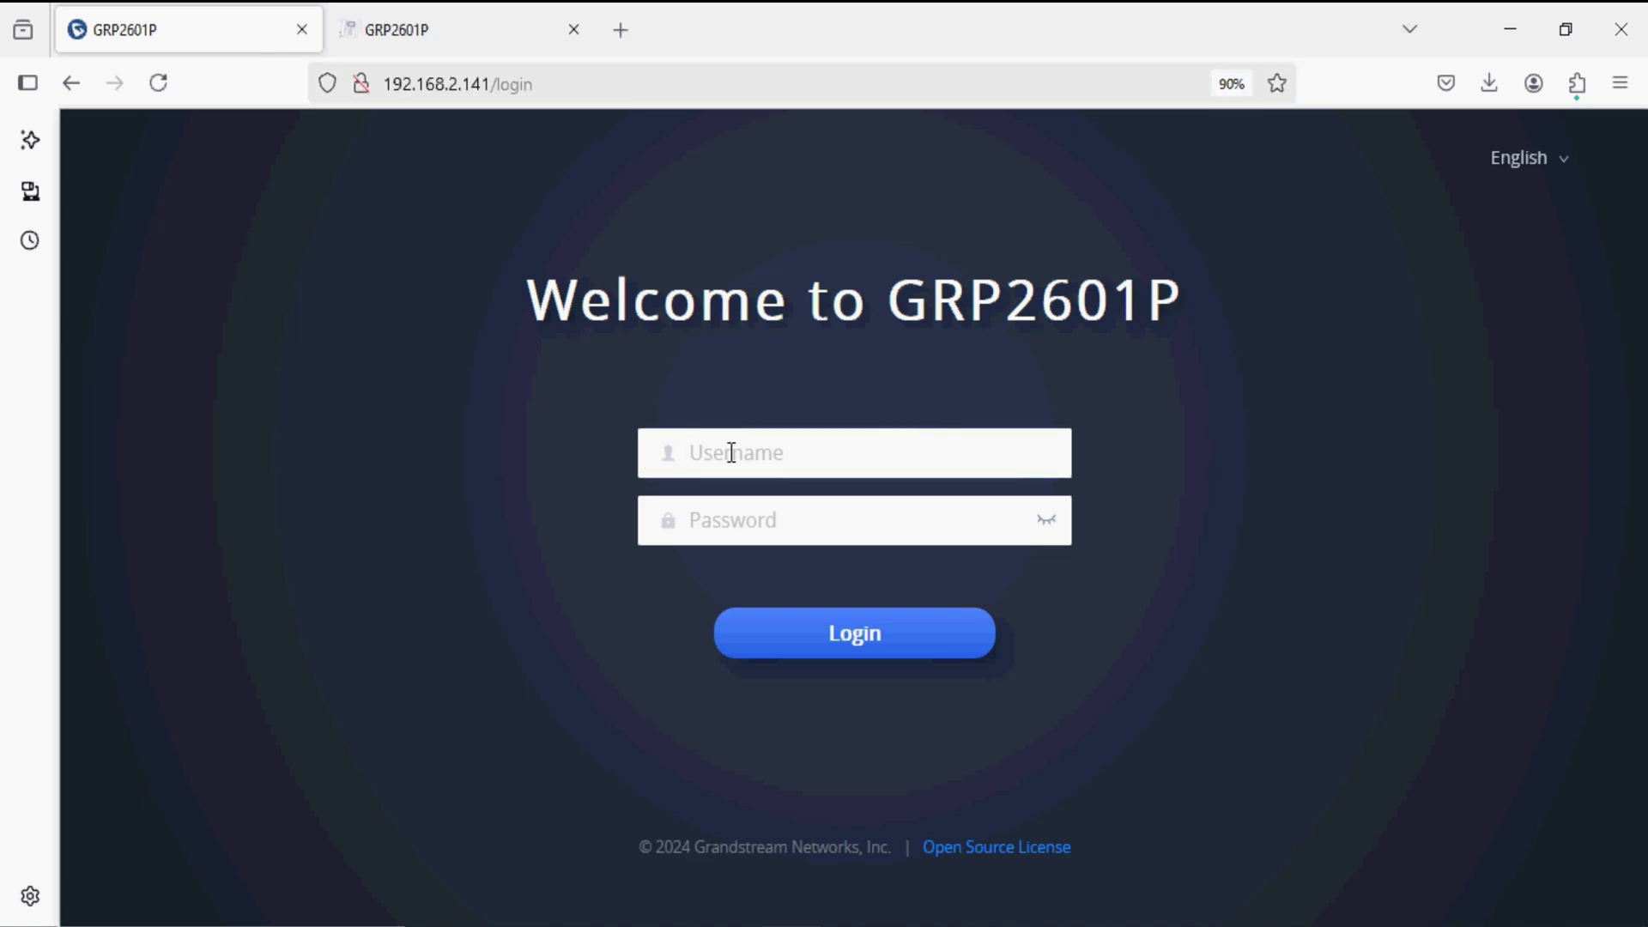
{"action": "key", "text": "Tab"}
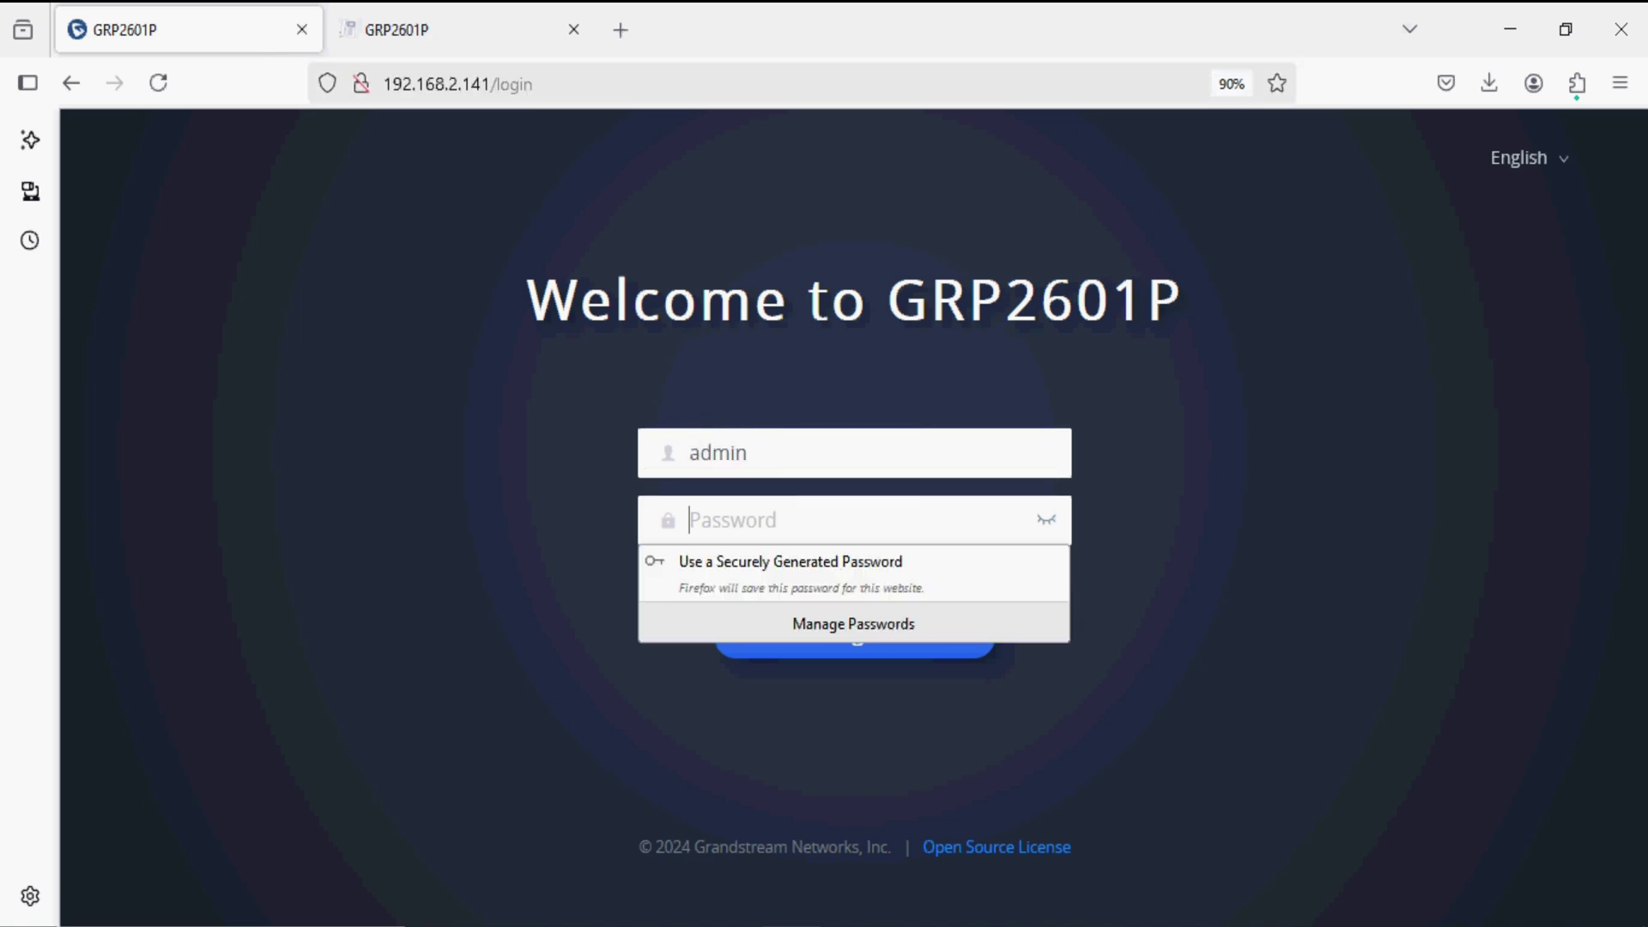
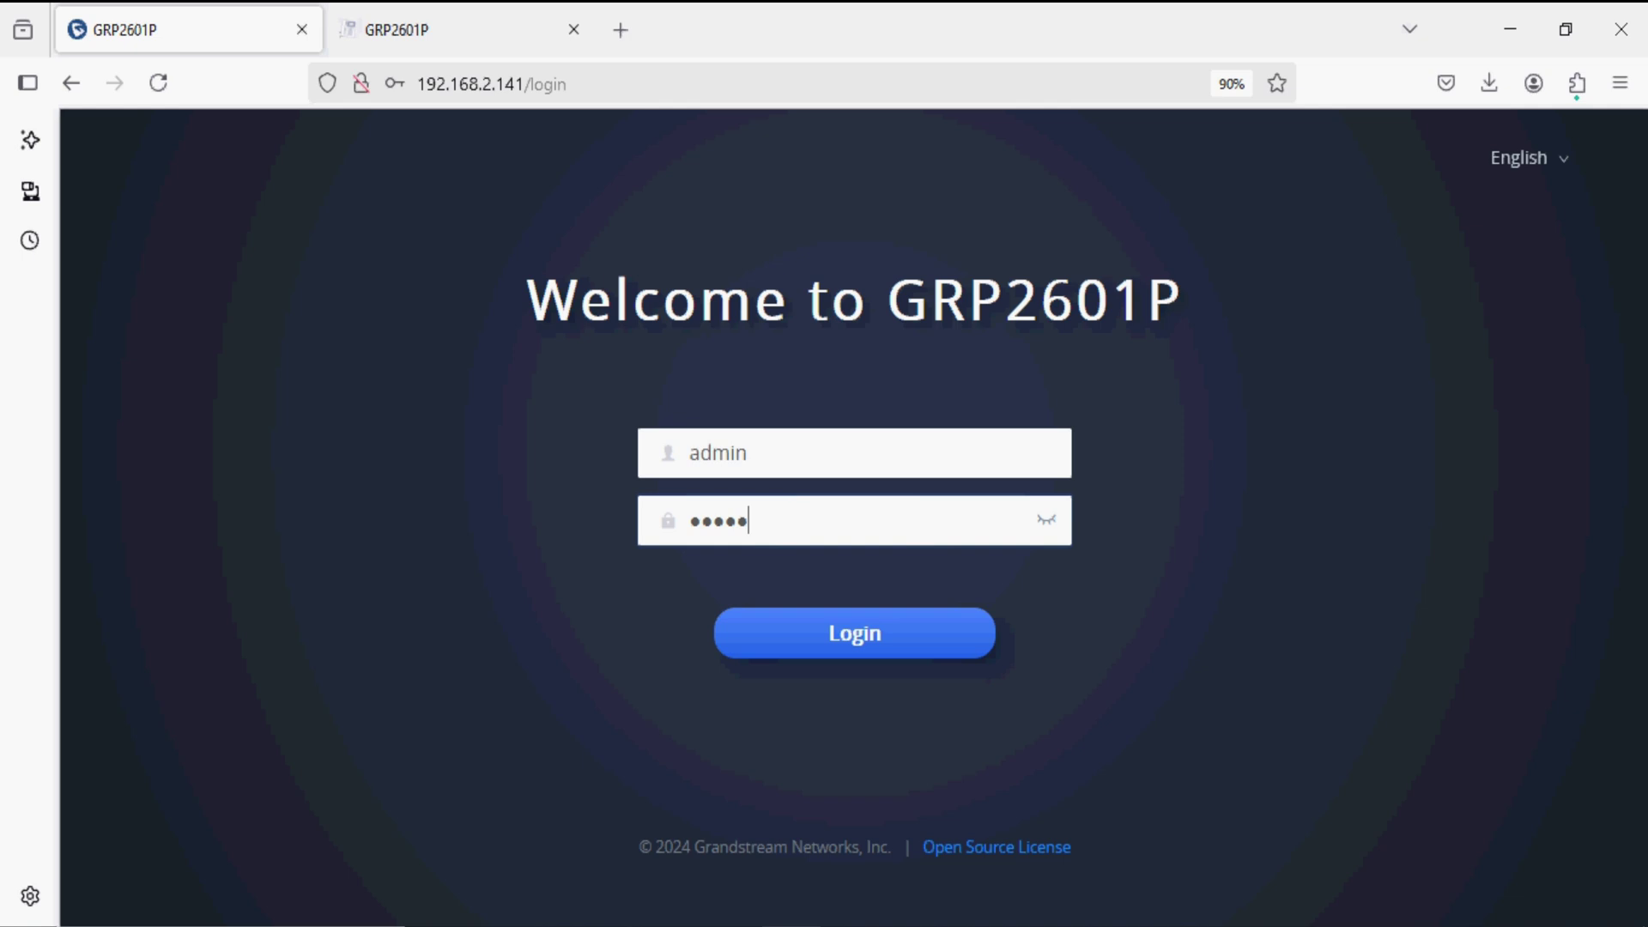
{"action": "key", "text": "Return"}
{"action": "left_click", "coordinate": [735, 388]}
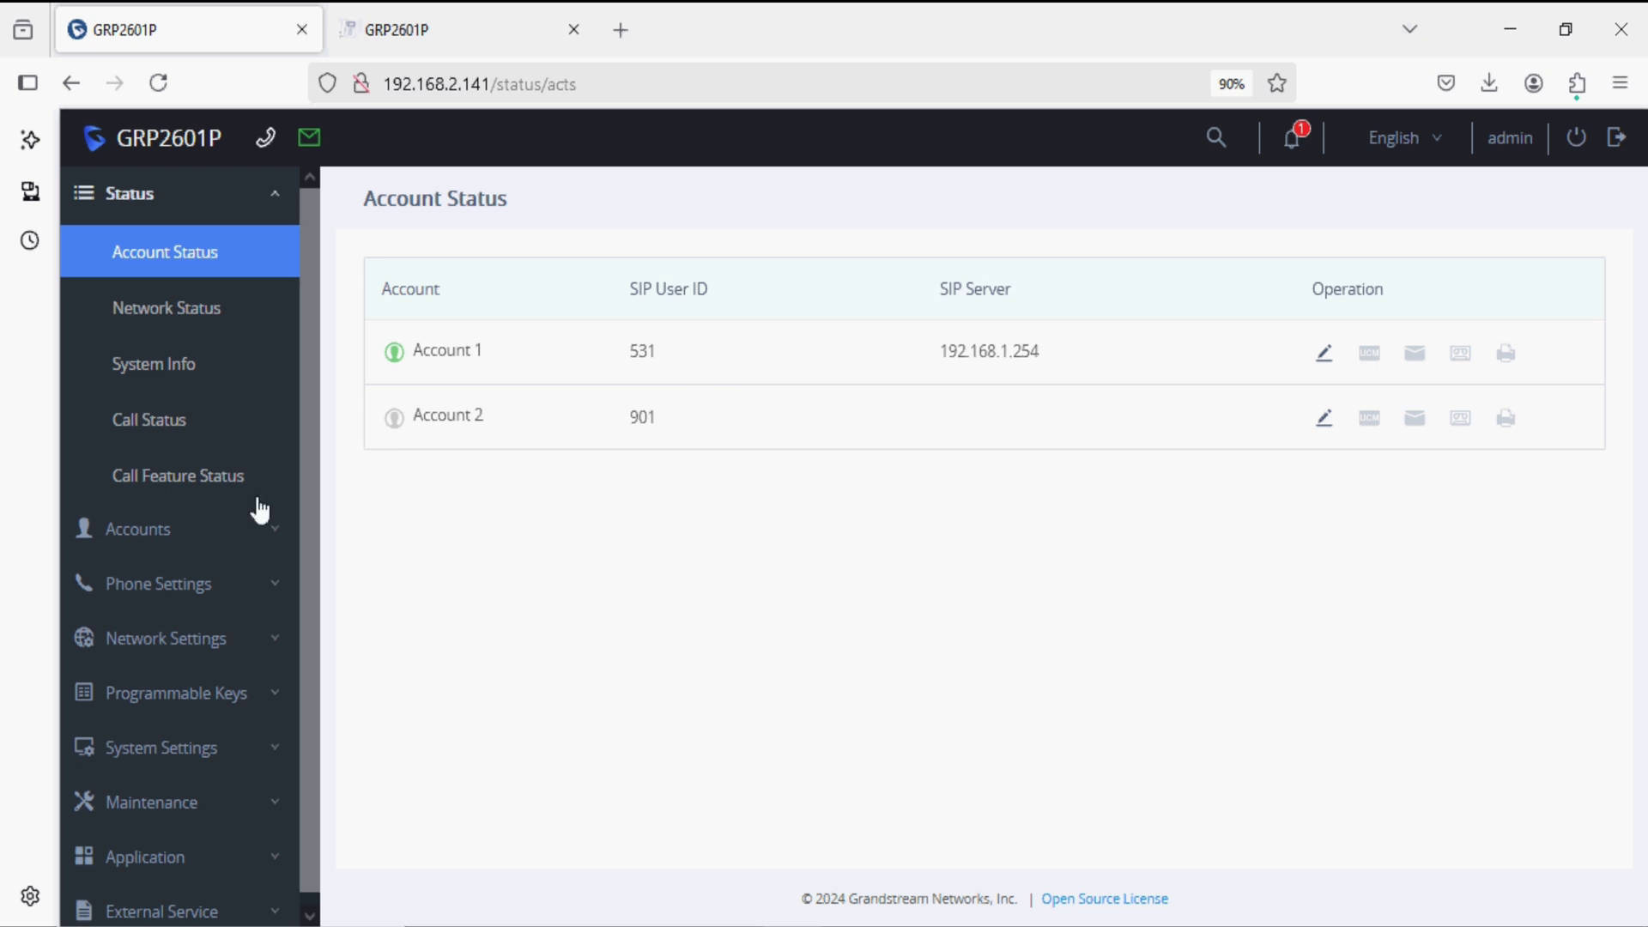
- Go to Phone Settings > Call Settings and locate Mute Key Functions While Idle
{"action": "left_click", "coordinate": [201, 590]}
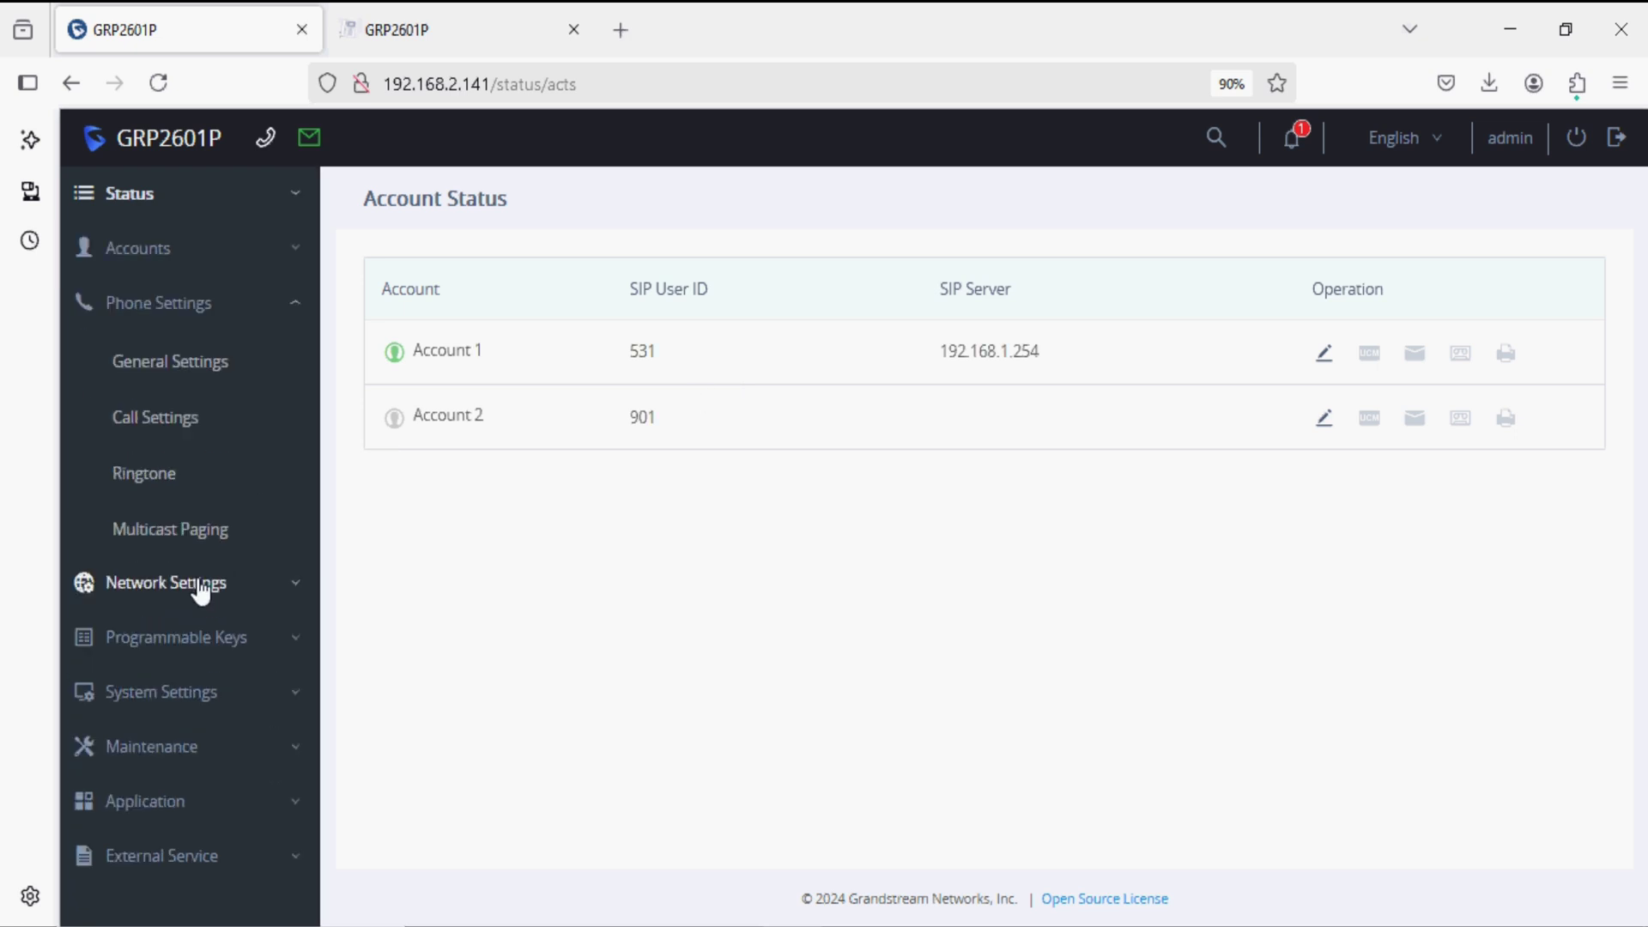
{"action": "left_click", "coordinate": [177, 421]}
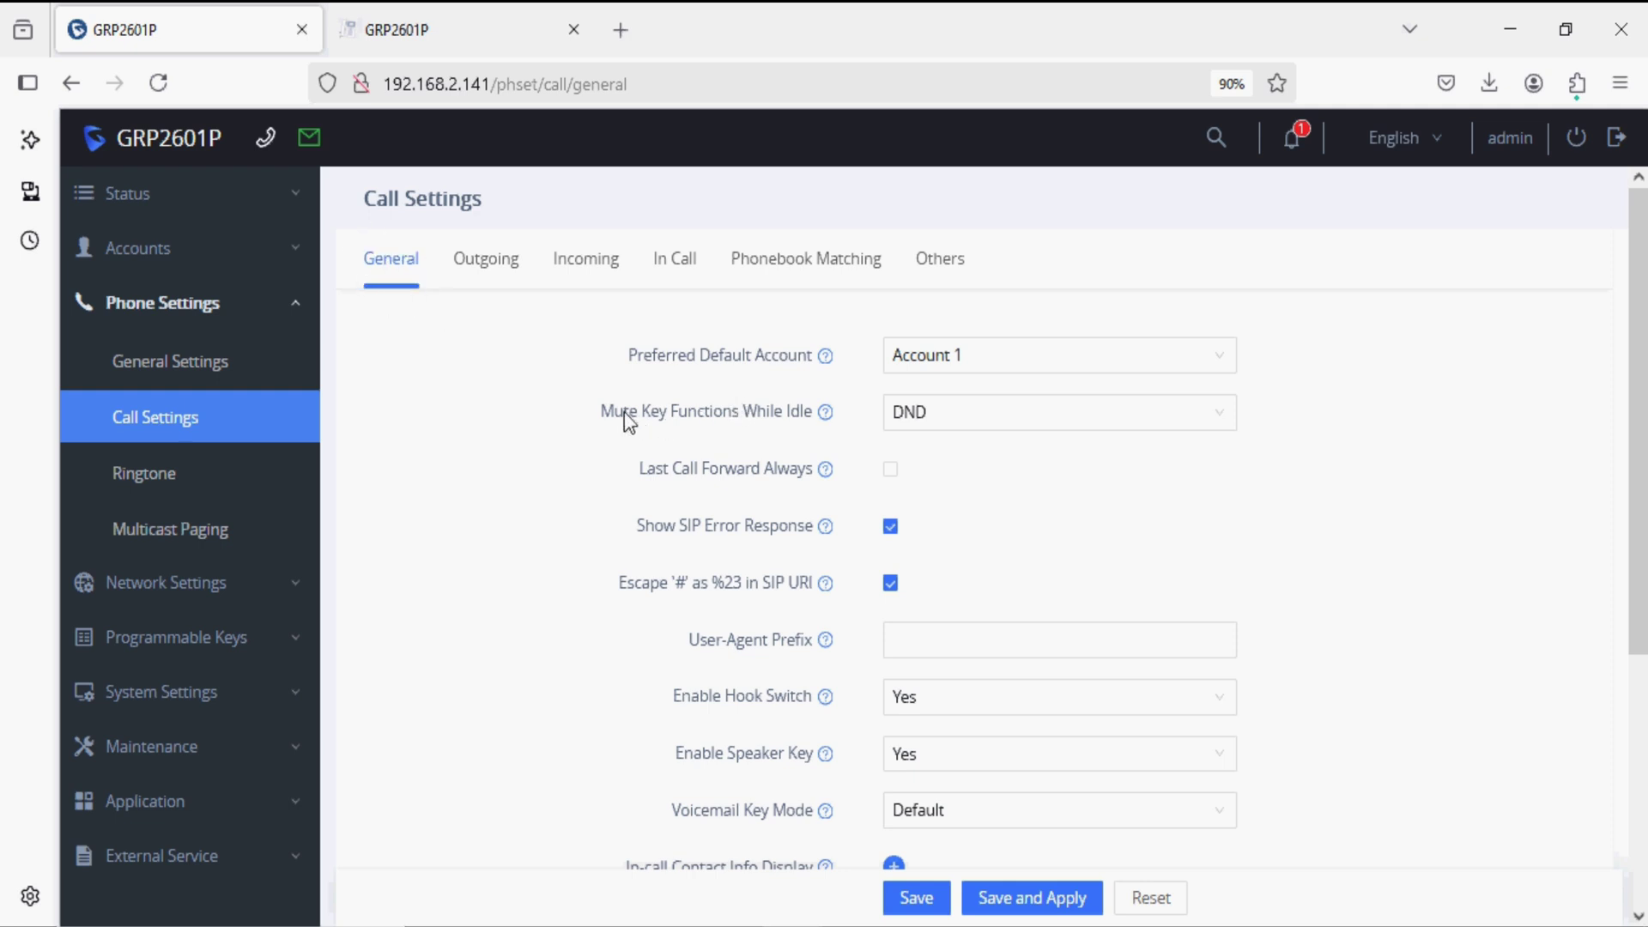
{"action": "left_click_drag", "start_coordinate": [812, 412], "coordinate": [654, 412]}
- Change Mute Key Functions While Idle from DND to Disabled and save and apply
{"action": "left_click", "coordinate": [598, 416]}
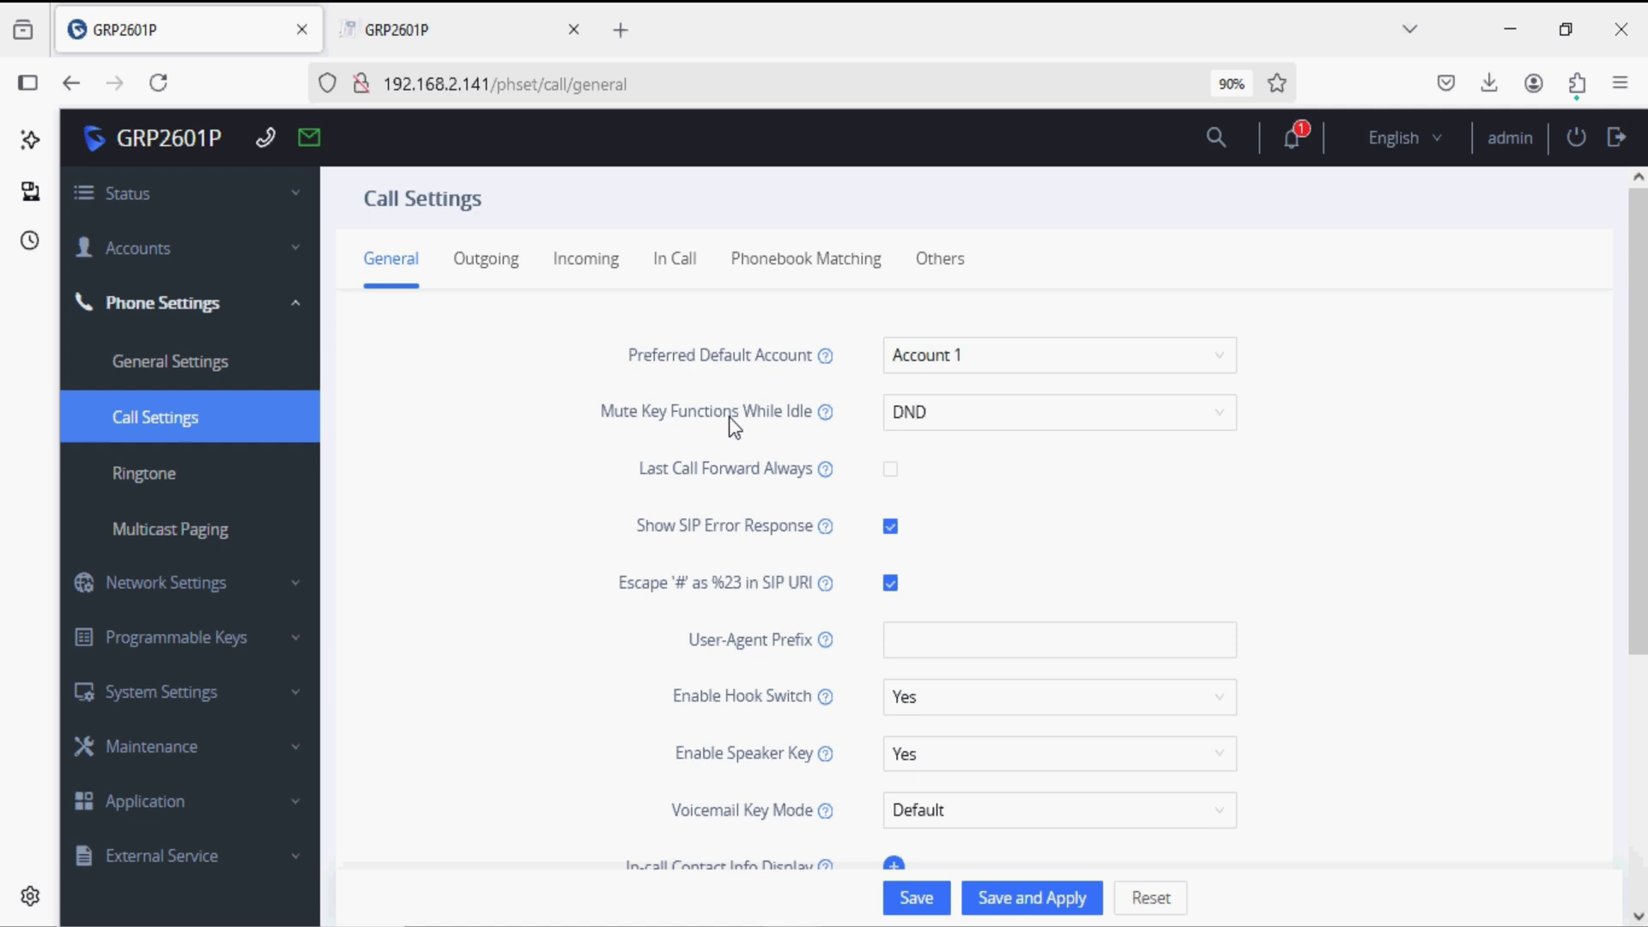
{"action": "left_click", "coordinate": [941, 423]}
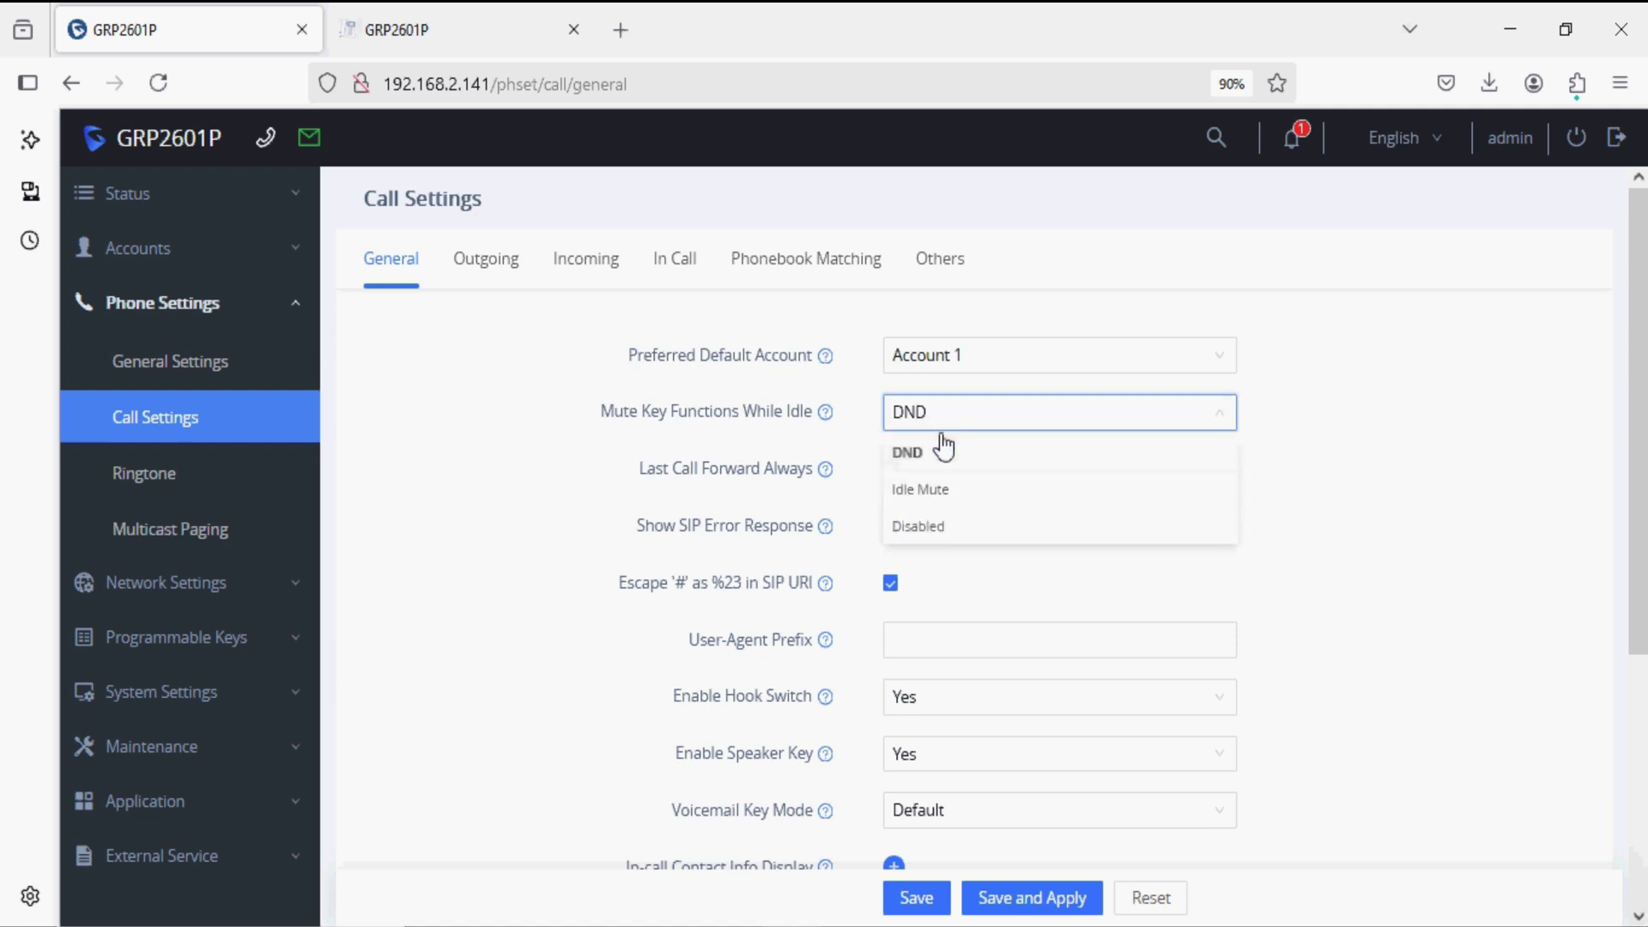
{"action": "left_click", "coordinate": [939, 527]}
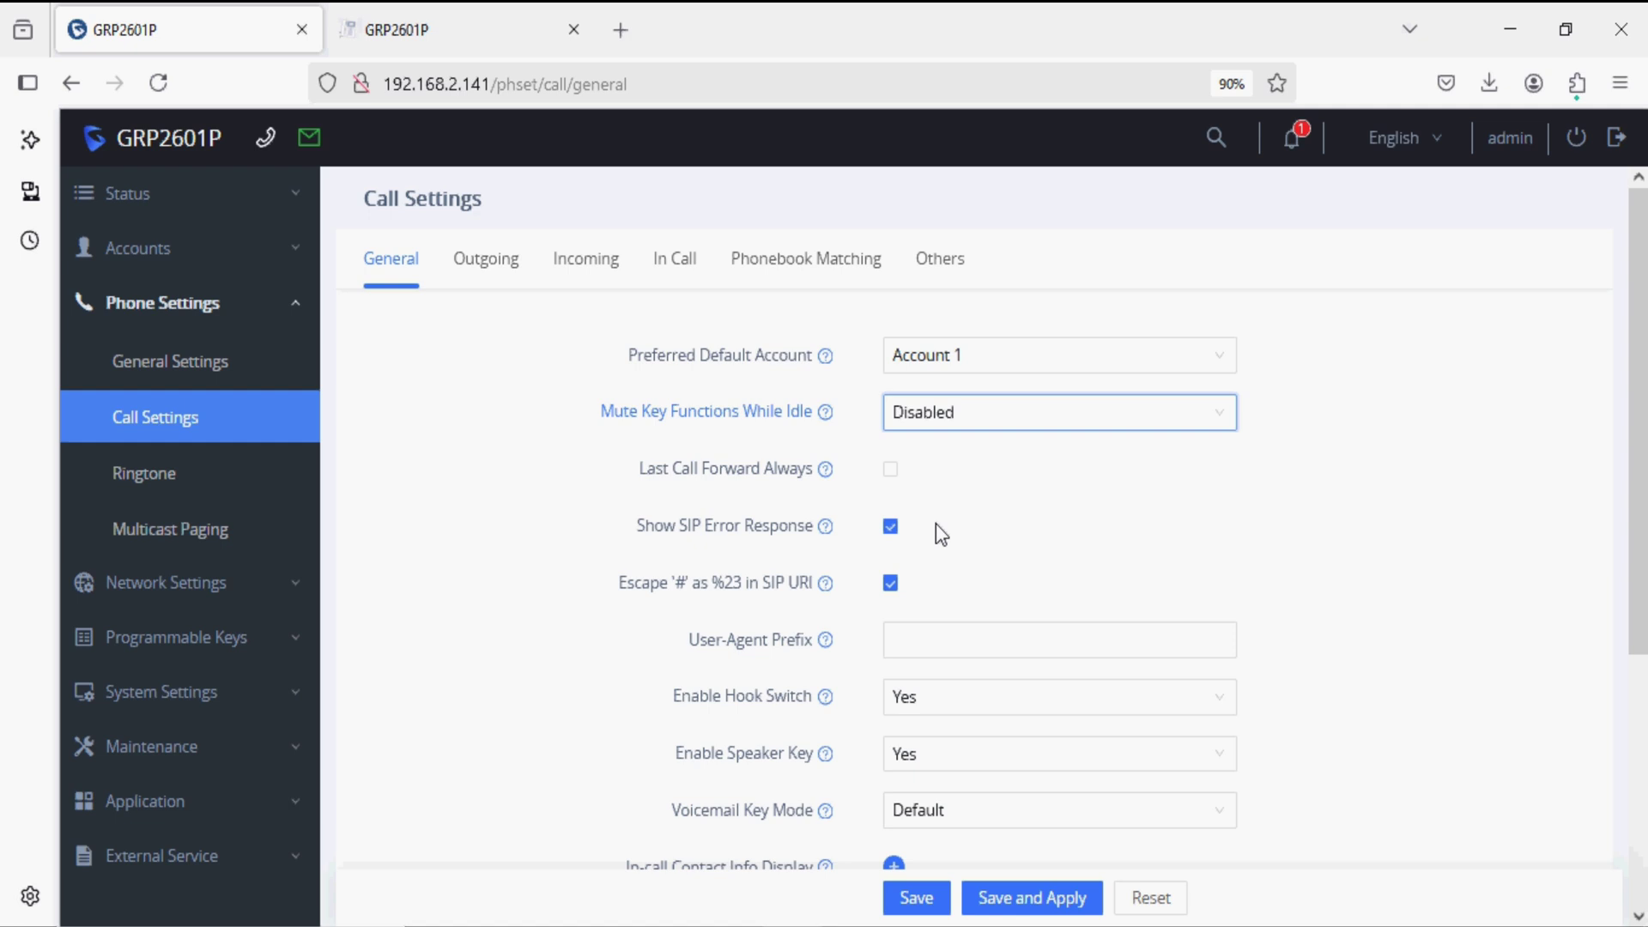
{"action": "left_click", "coordinate": [1047, 899]}
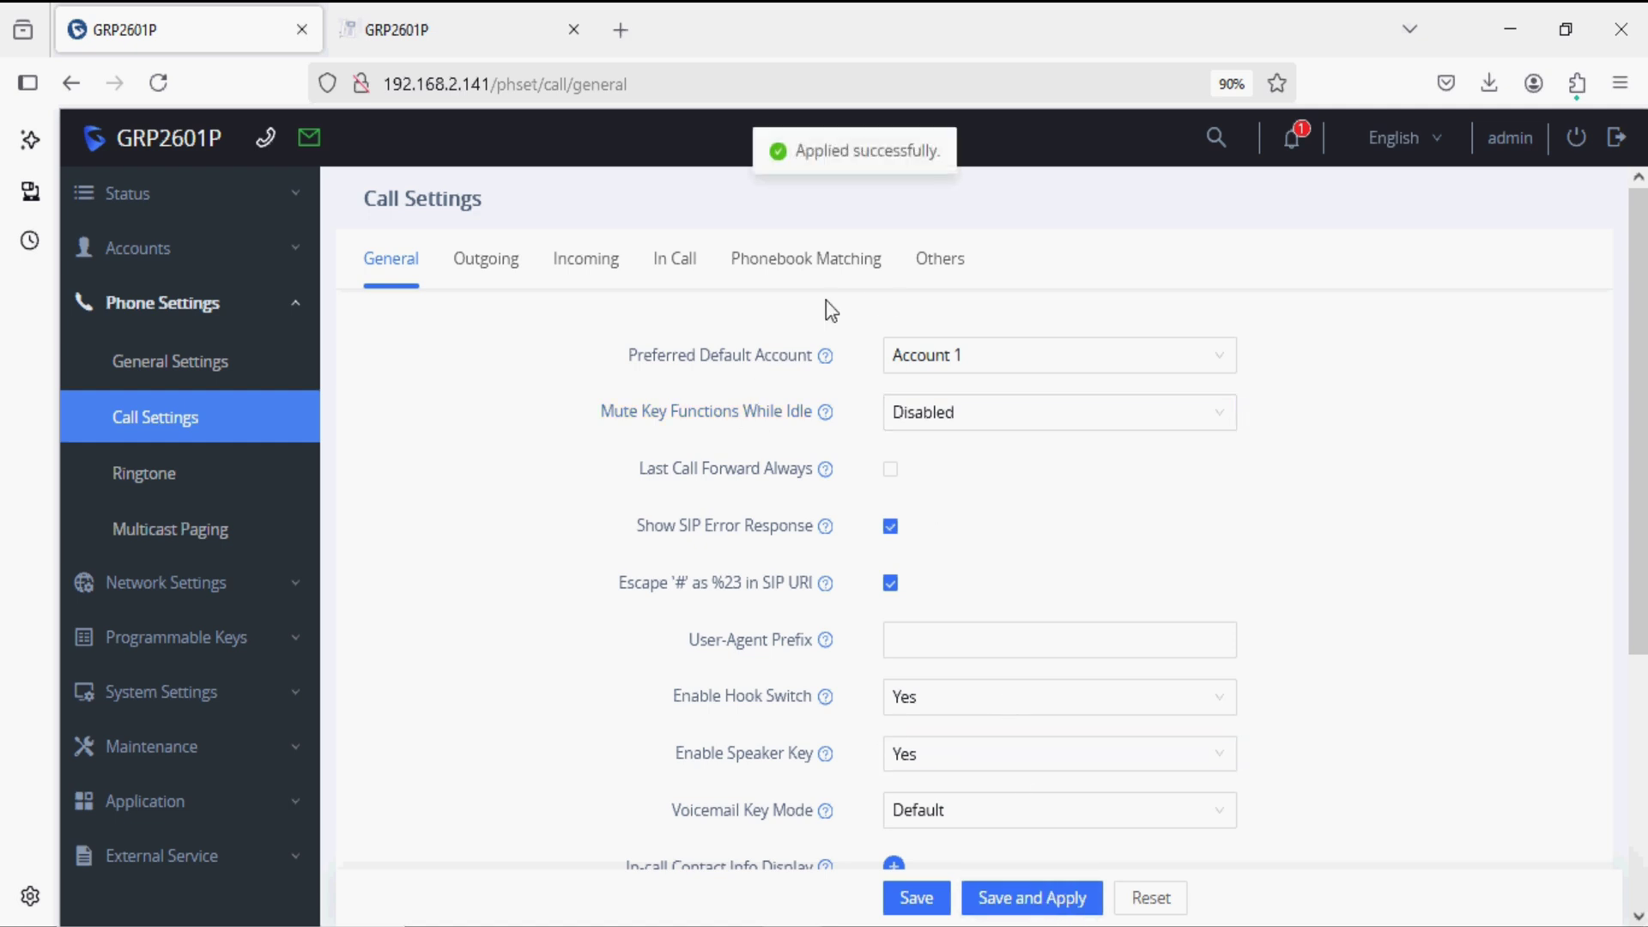
- Uncheck Enable DND Feature on the Others tab, apply, then return to the LCD tab
{"action": "left_click", "coordinate": [941, 262]}
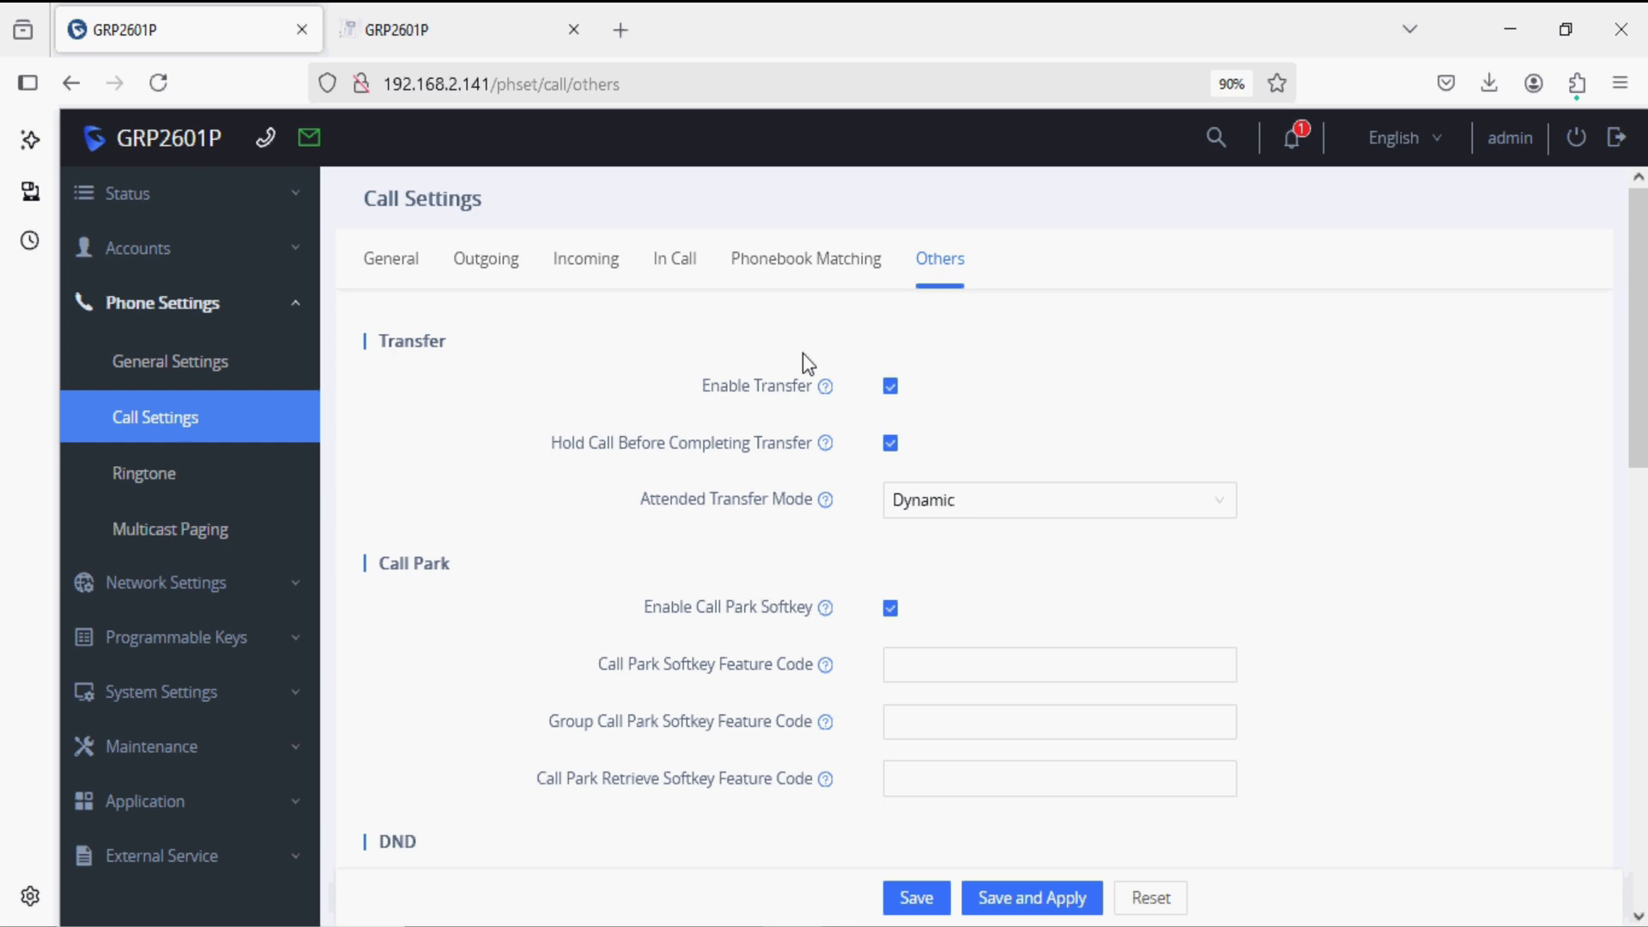
{"action": "scroll", "coordinate": [752, 508], "scroll_direction": "down", "scroll_amount": 5}
{"action": "scroll", "coordinate": [746, 507], "scroll_direction": "down", "scroll_amount": 2}
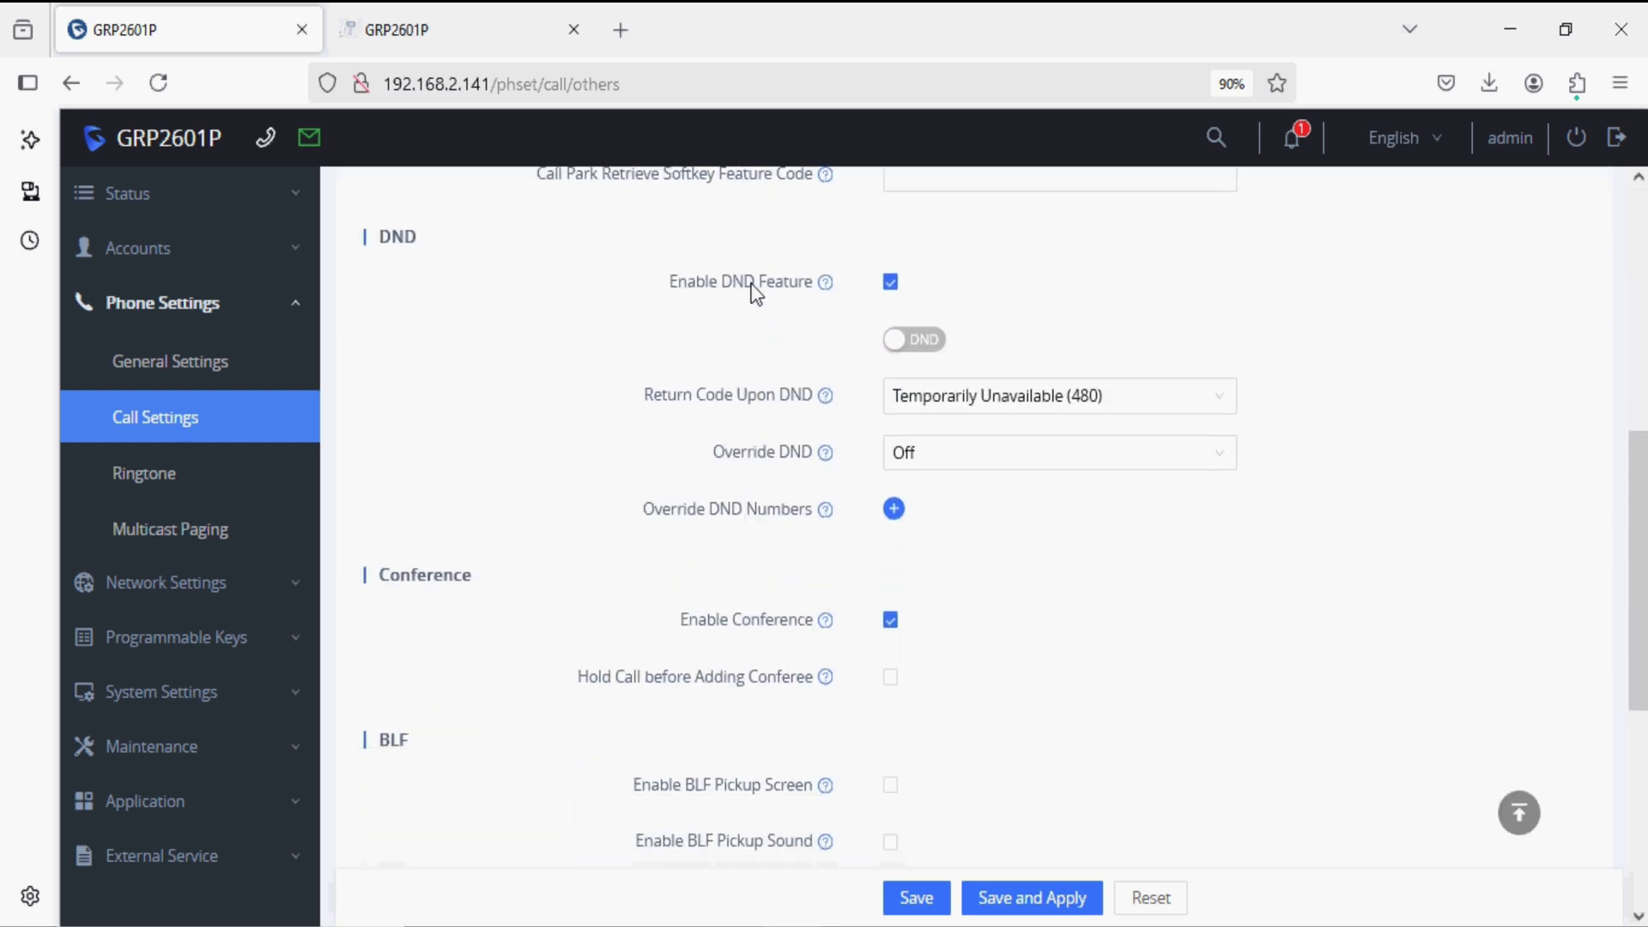
{"action": "left_click", "coordinate": [891, 282]}
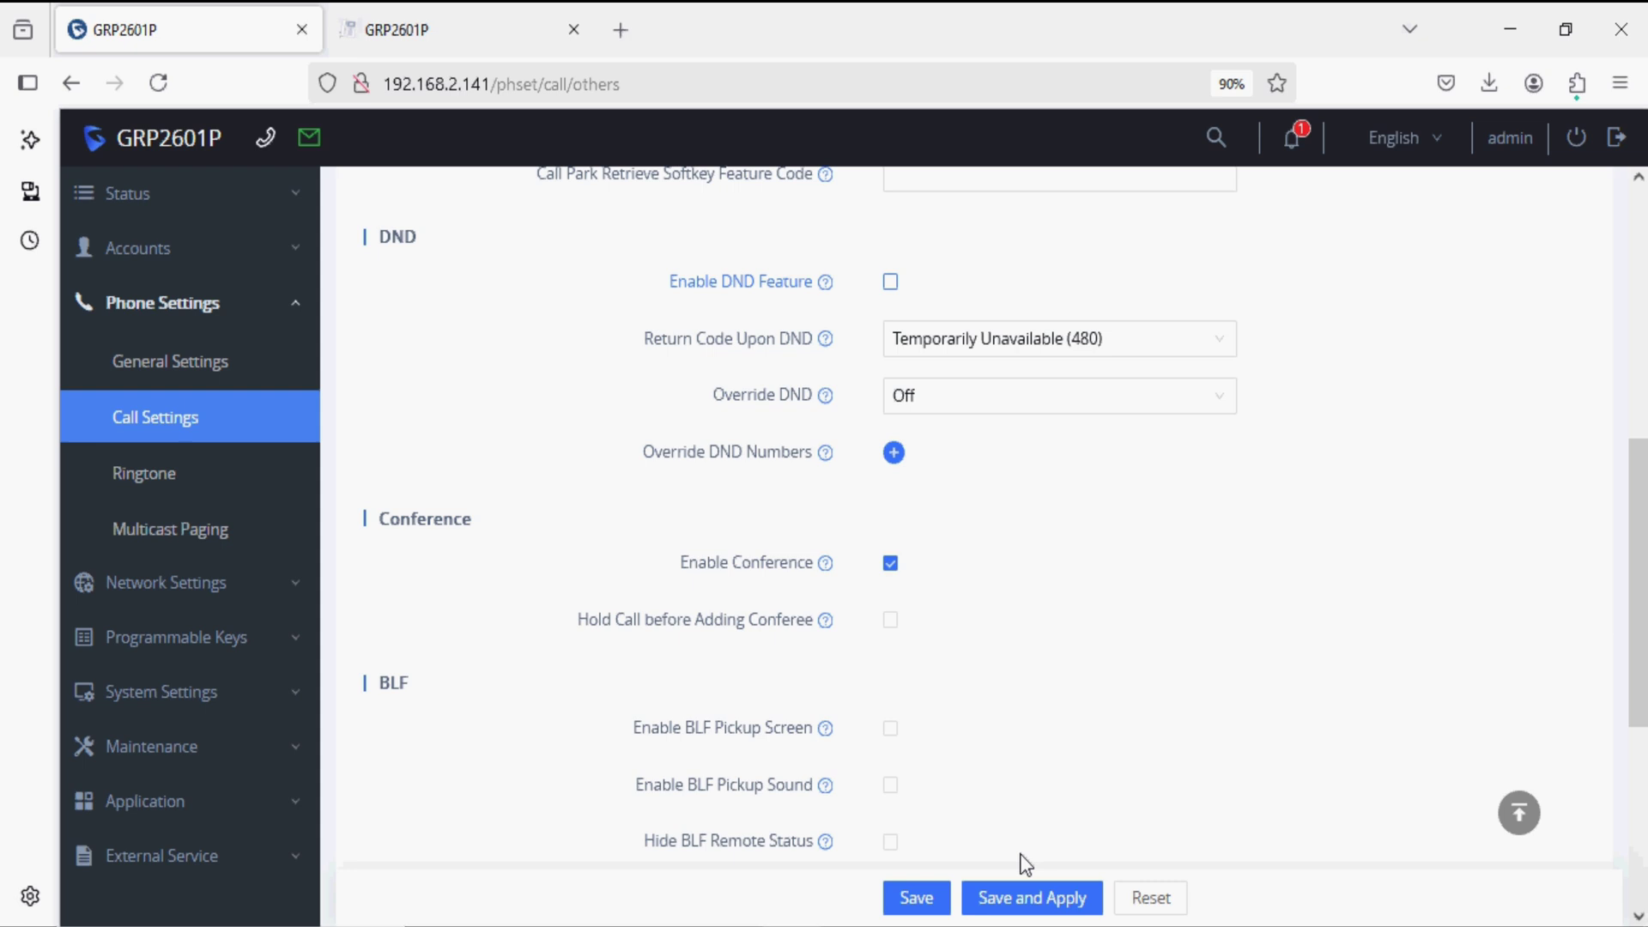
{"action": "left_click", "coordinate": [1027, 898]}
{"action": "left_click", "coordinate": [426, 18]}
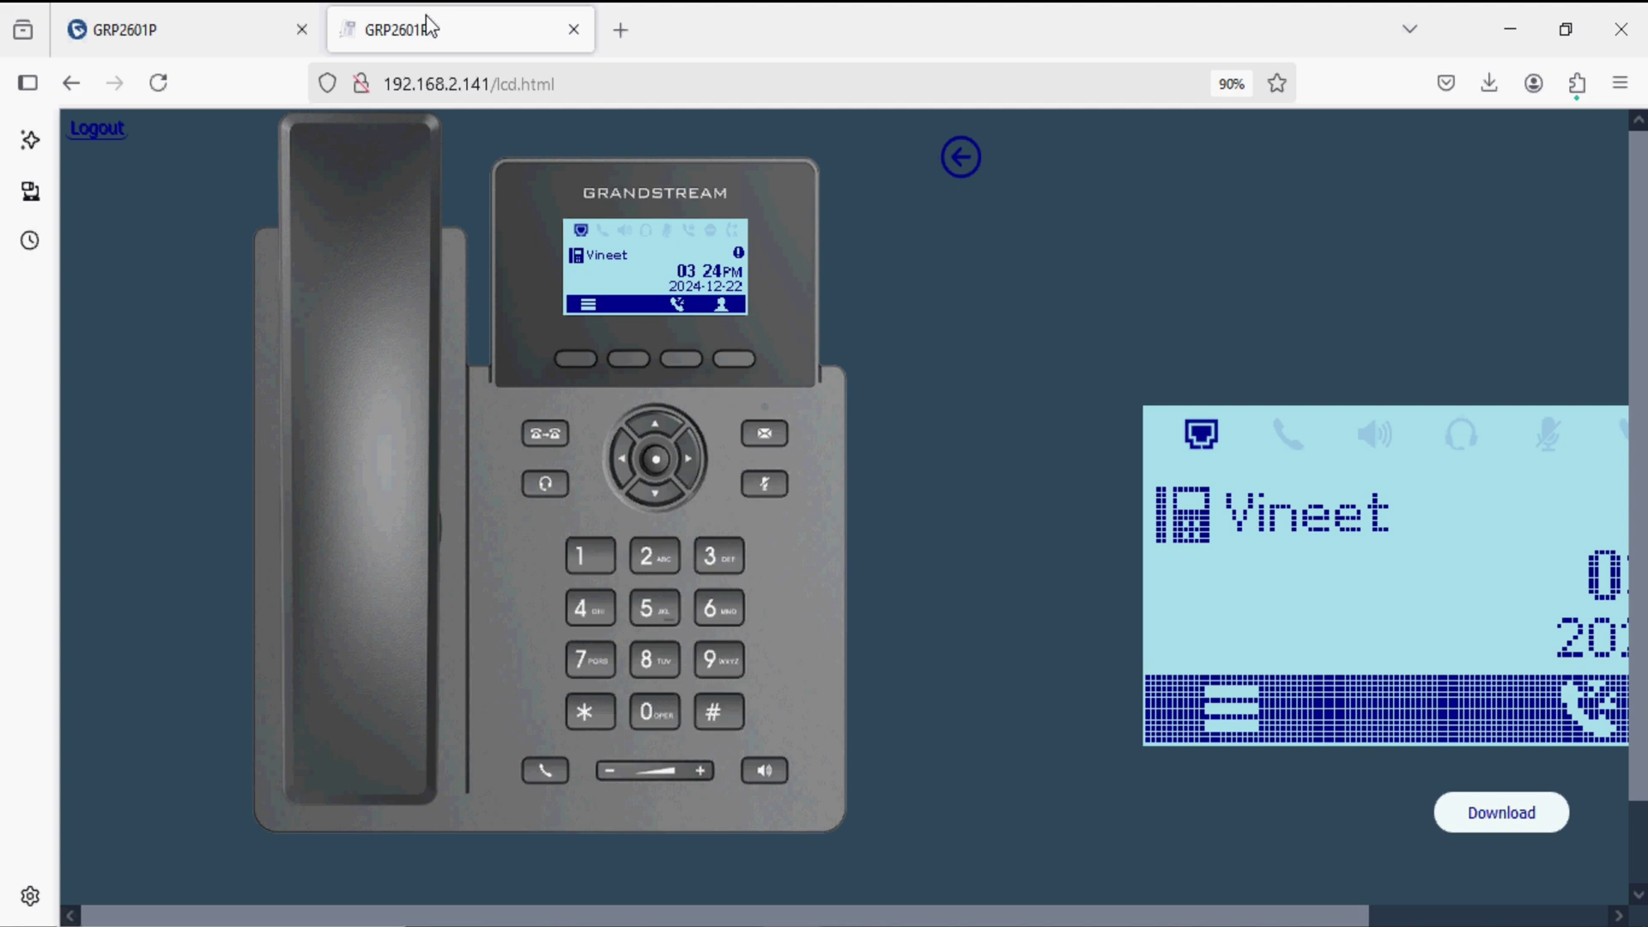